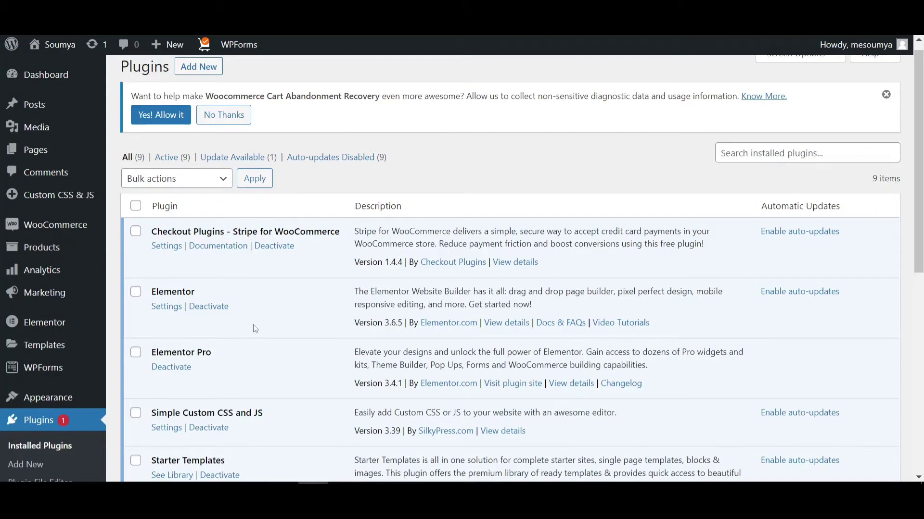
- Delete the existing dark section, save the empty page with Update, and reload the live page
left_click_drag(223, 357, 155, 353)
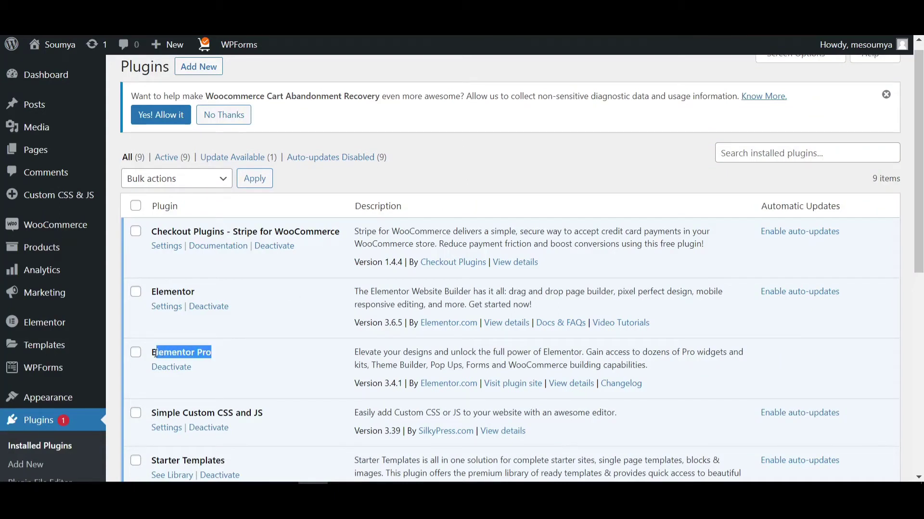
left_click(198, 354)
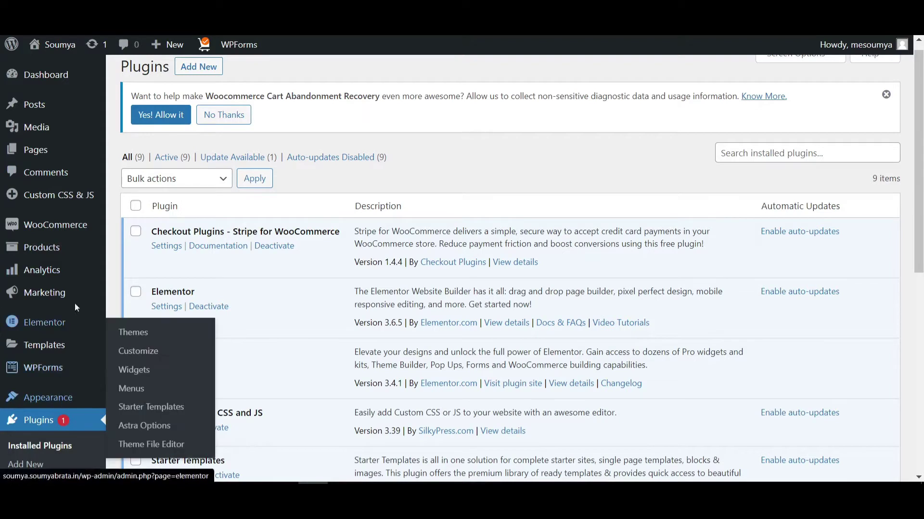
mouse_move(53, 323)
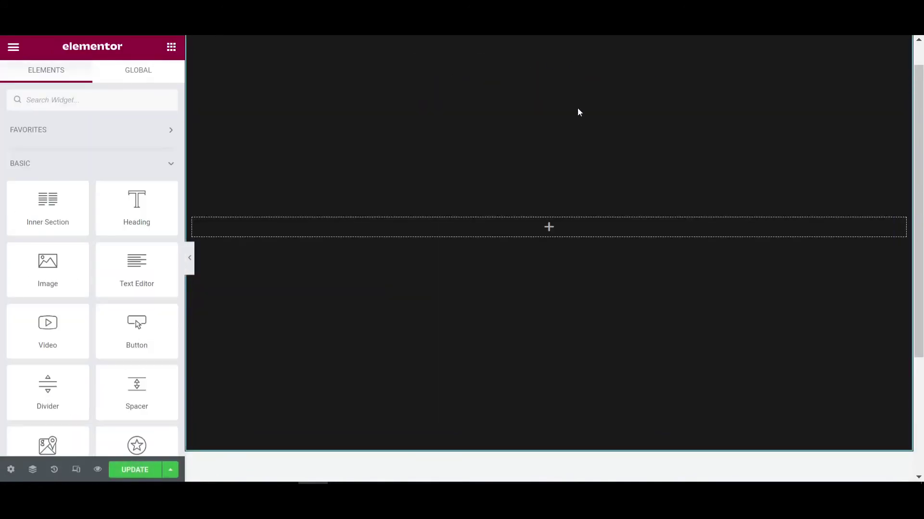
left_click(567, 50)
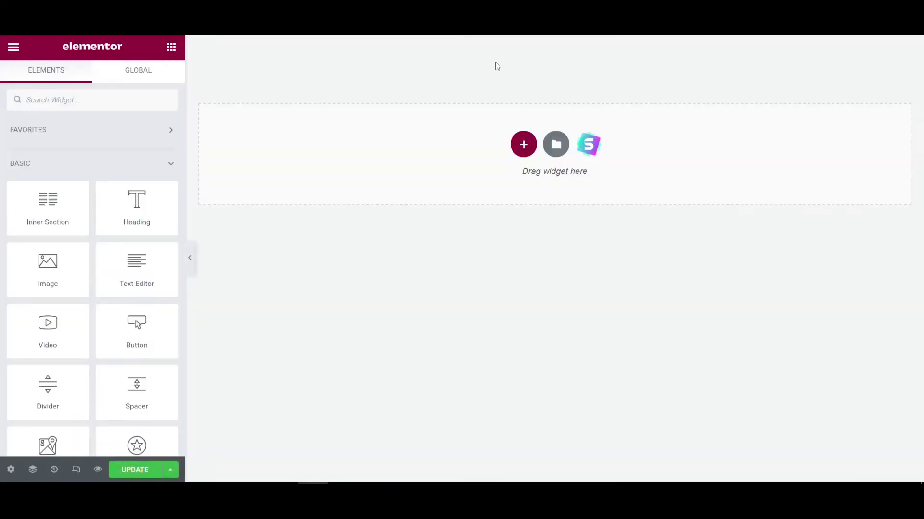
left_click(138, 478)
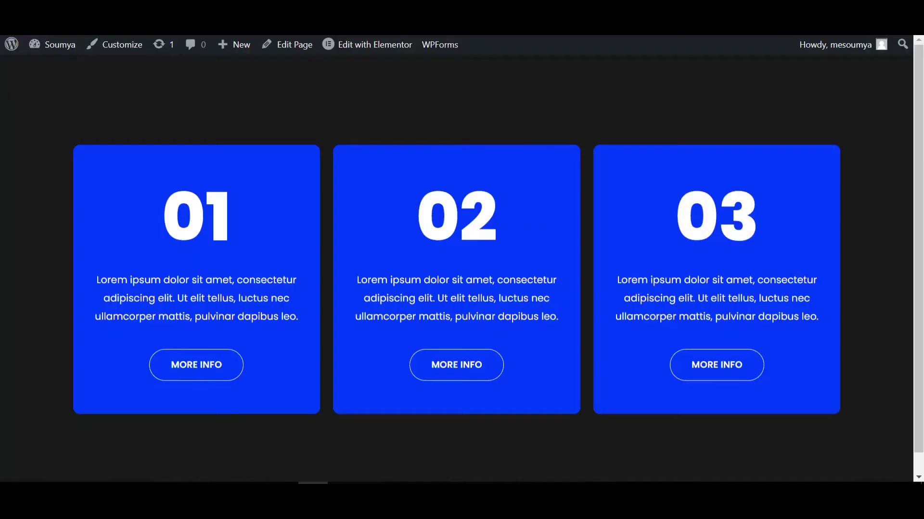
key("F5")
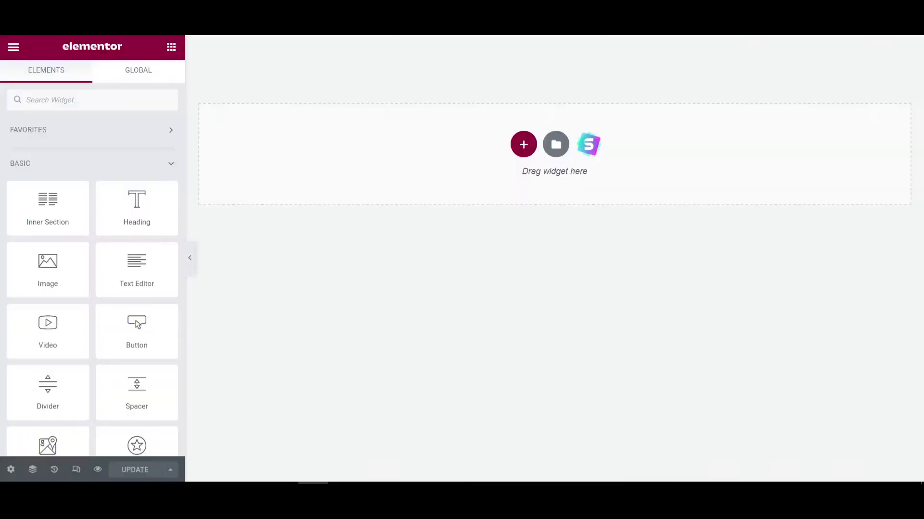
- Create a one-column section with Height set to Min Height of 100 VH
left_click(523, 143)
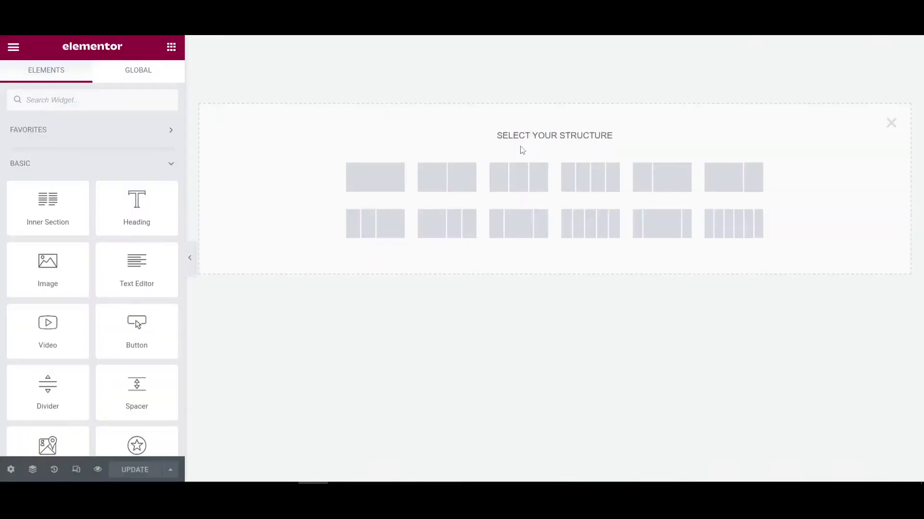
left_click(390, 179)
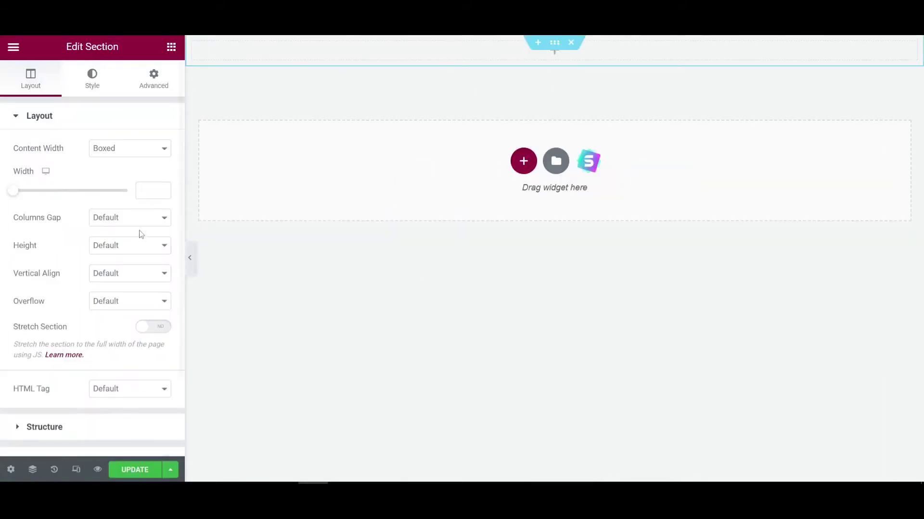
left_click(124, 246)
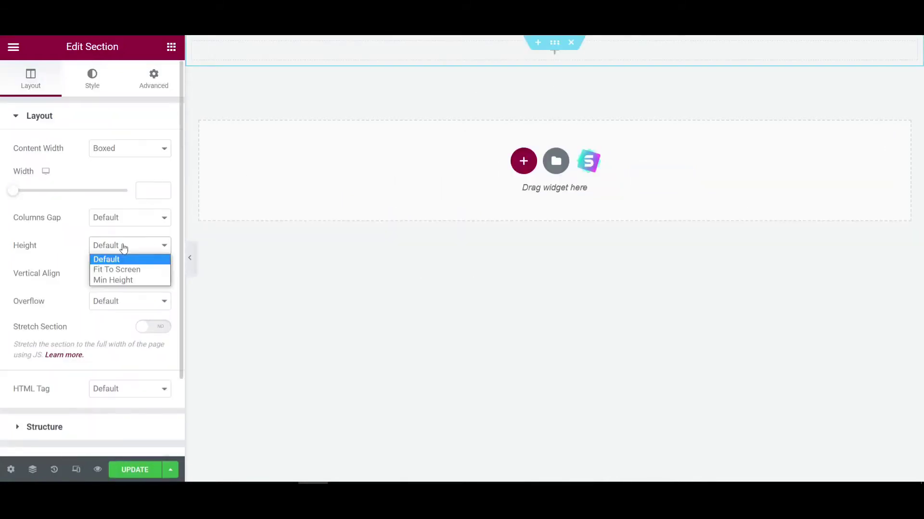
left_click(120, 281)
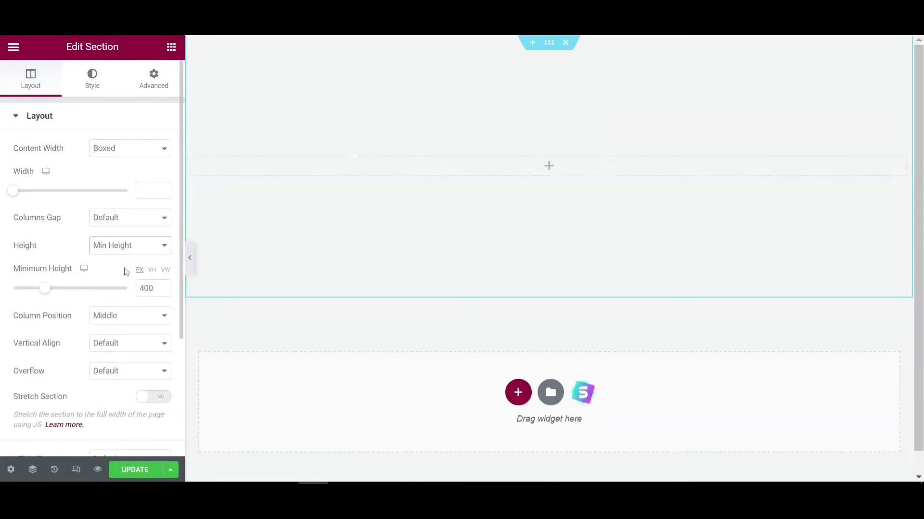
left_click(152, 271)
mouse_move(126, 290)
left_mouse_down()
mouse_move(91, 295)
mouse_move(132, 299)
left_mouse_up()
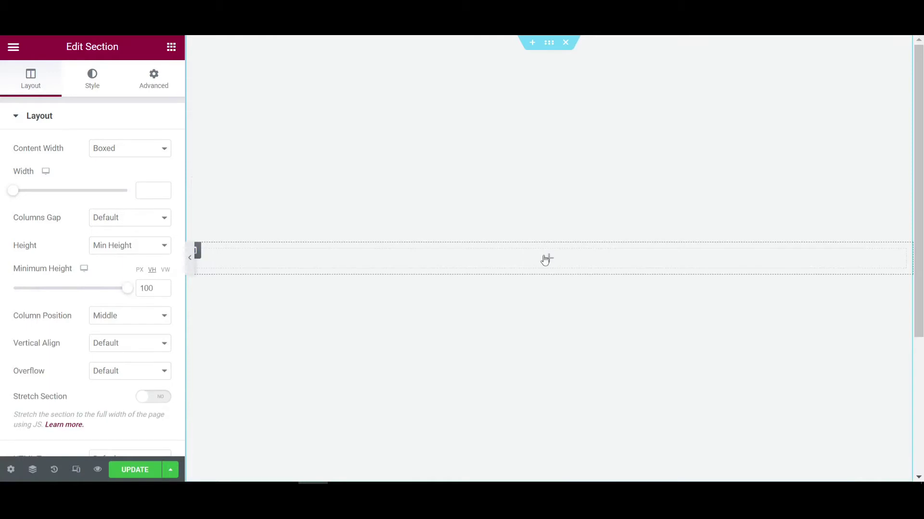
left_click(548, 259)
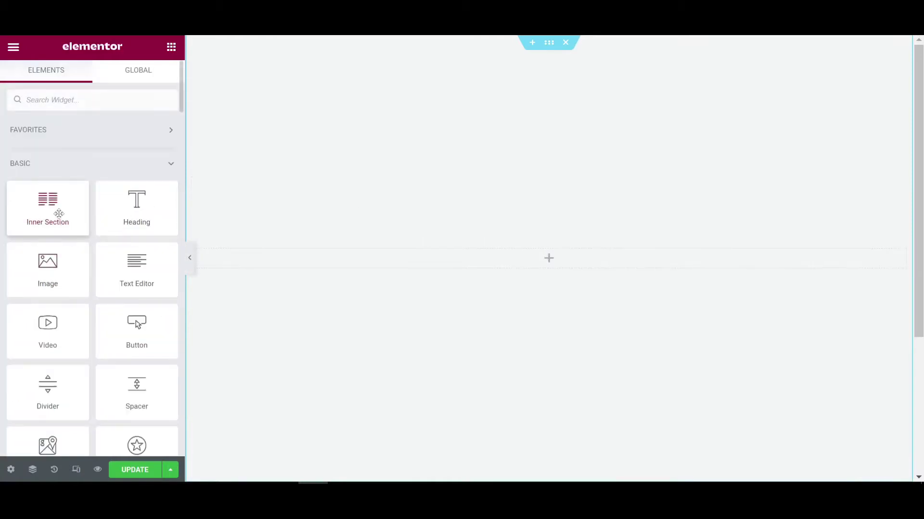
- Drop an Inner Section into the tall section and duplicate its column to make three columns
left_click_drag(59, 214, 581, 264)
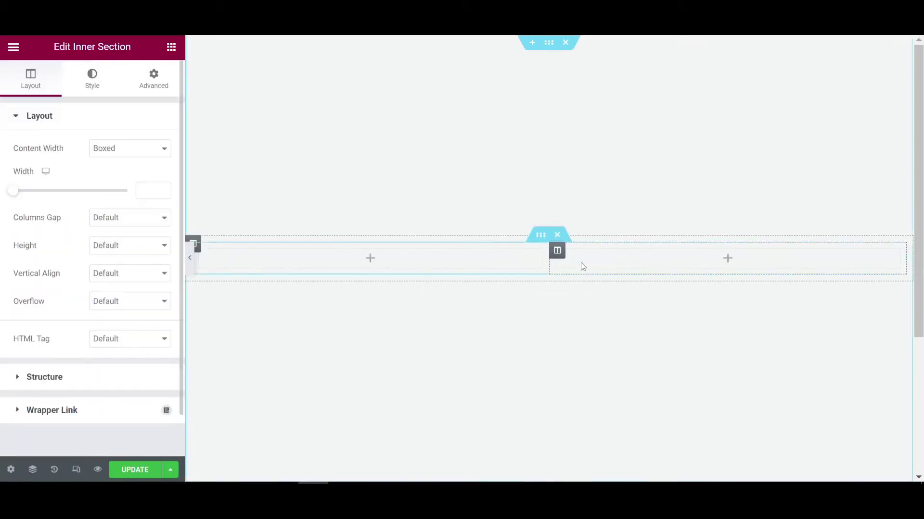
right_click(557, 251)
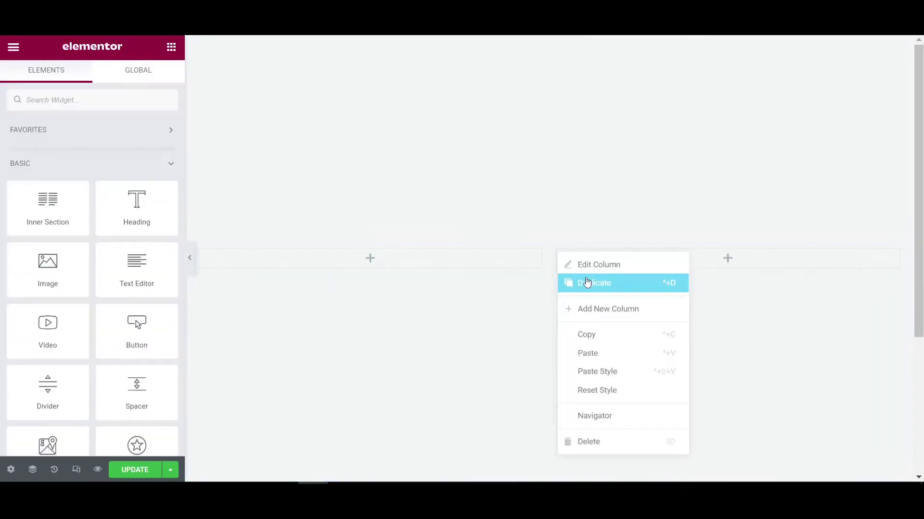
left_click(585, 282)
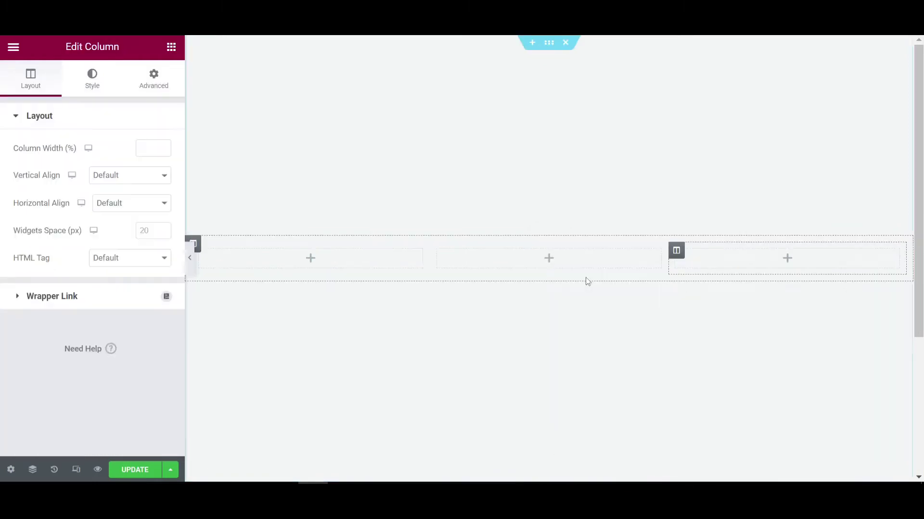
left_click(549, 260)
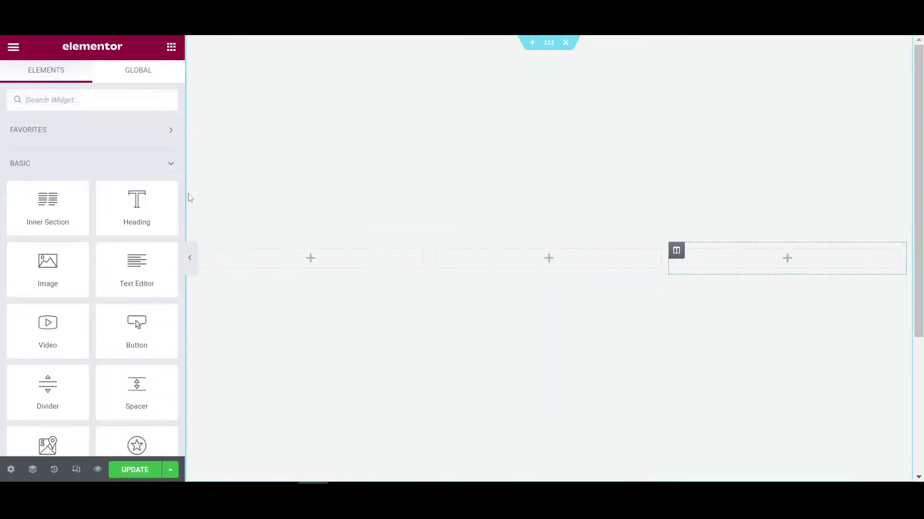
- Add a Heading reading '01' to the middle column and centre-align it
left_click_drag(136, 207, 548, 261)
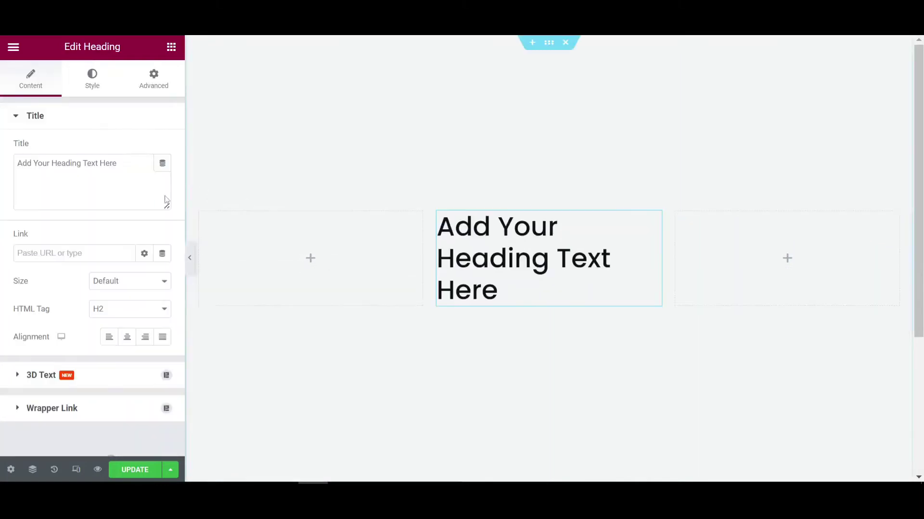
left_click_drag(130, 165, 15, 165)
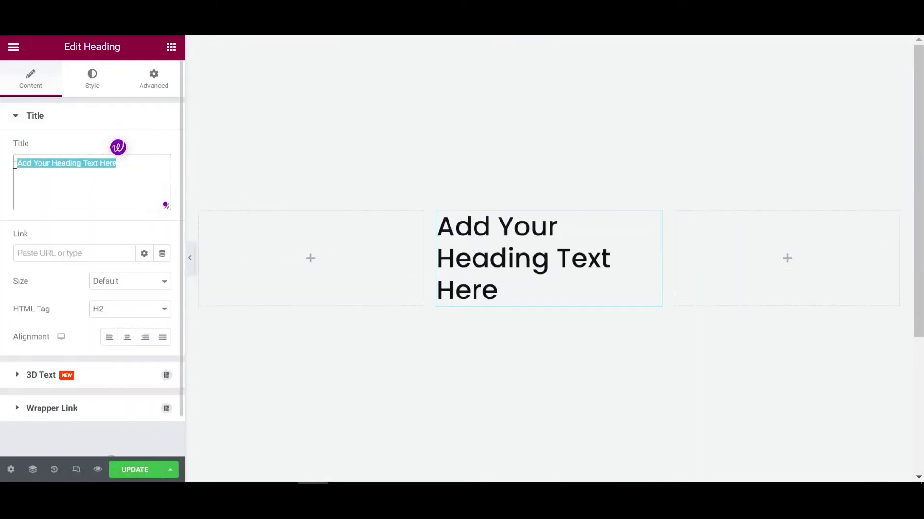
type("01")
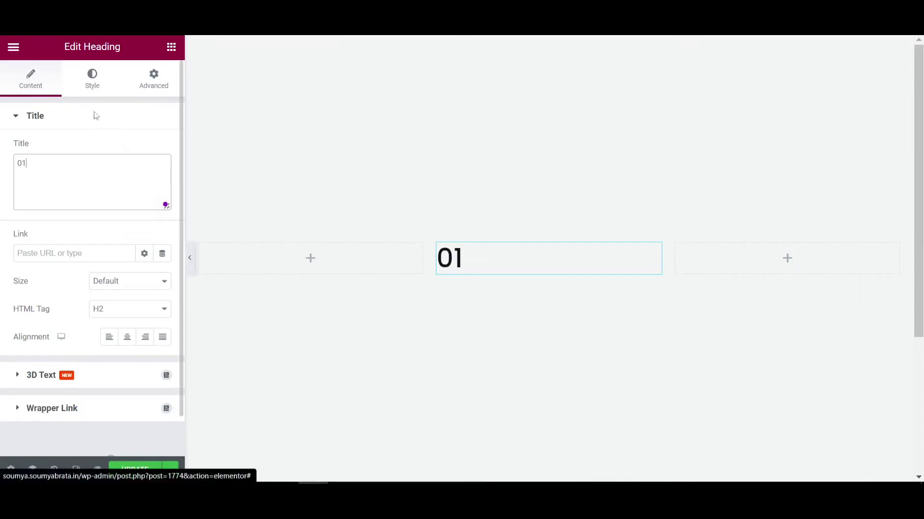
left_click(127, 336)
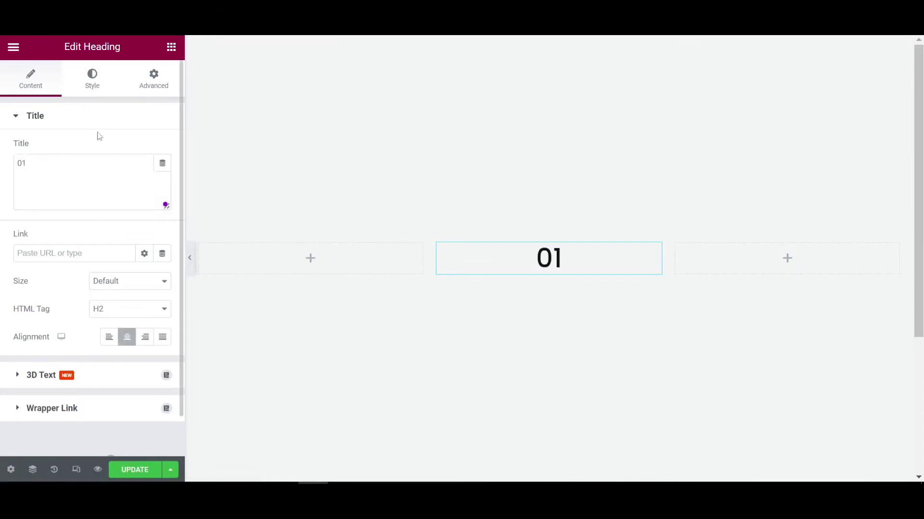
left_click(91, 77)
left_click(169, 150)
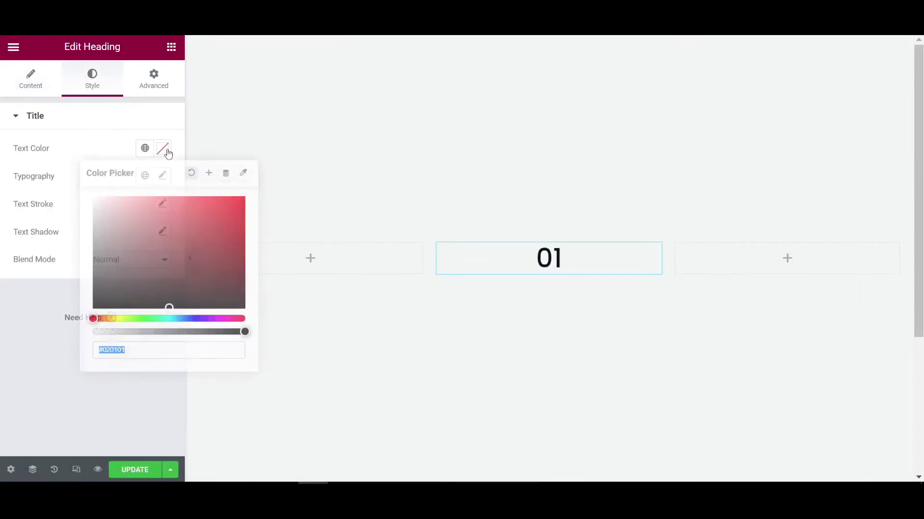
left_click(64, 304)
- Give the outer section a Classic background colour of #0E0E0E
mouse_move(482, 55)
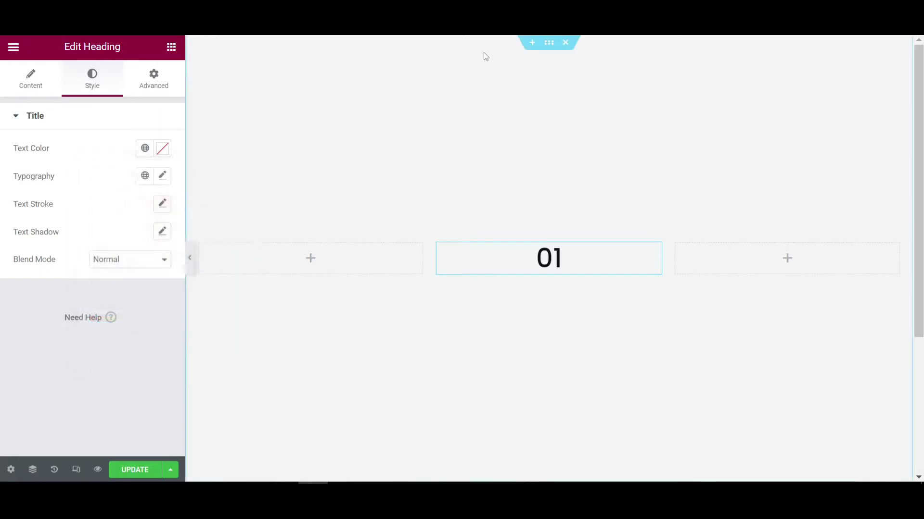
left_click(548, 46)
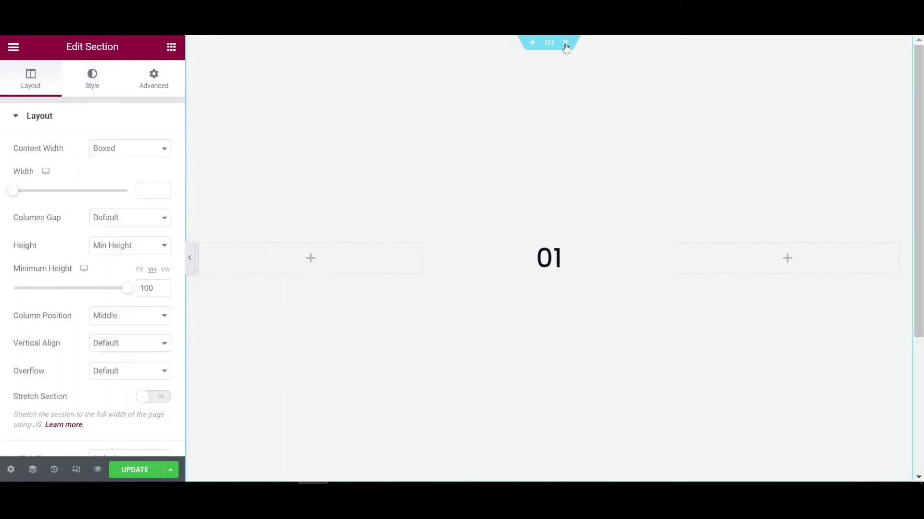
left_click(92, 94)
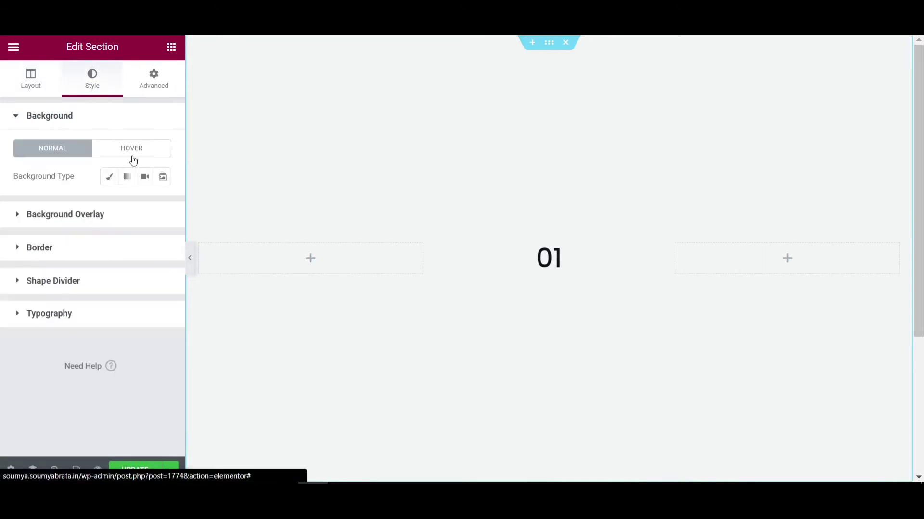
left_click(109, 177)
left_click(163, 204)
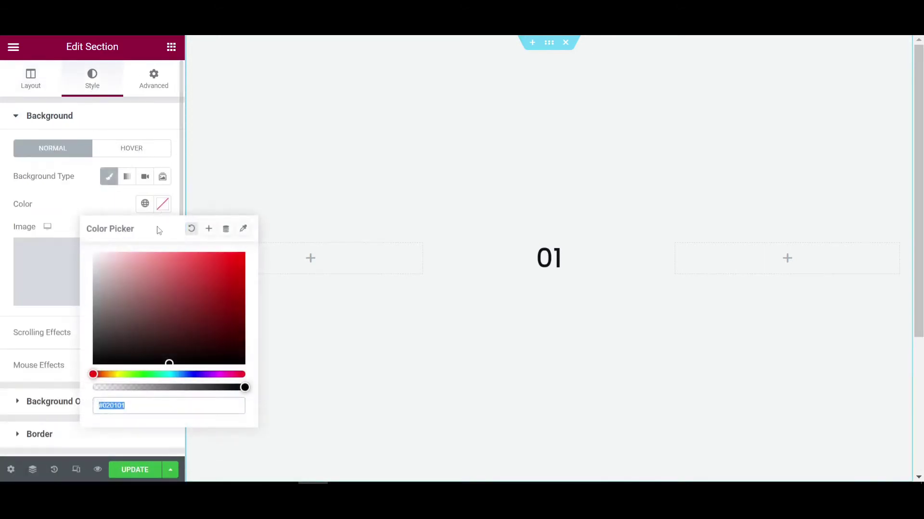
left_click_drag(139, 268, 86, 362)
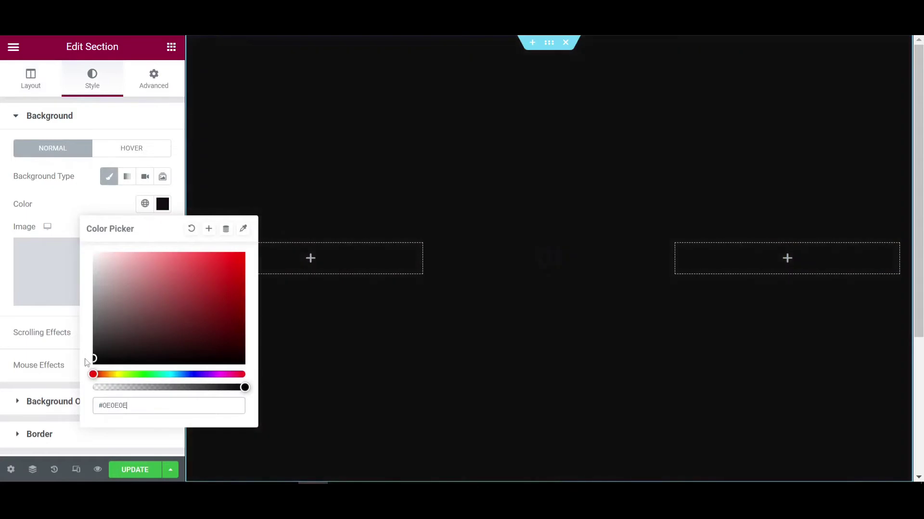
left_click(8, 259)
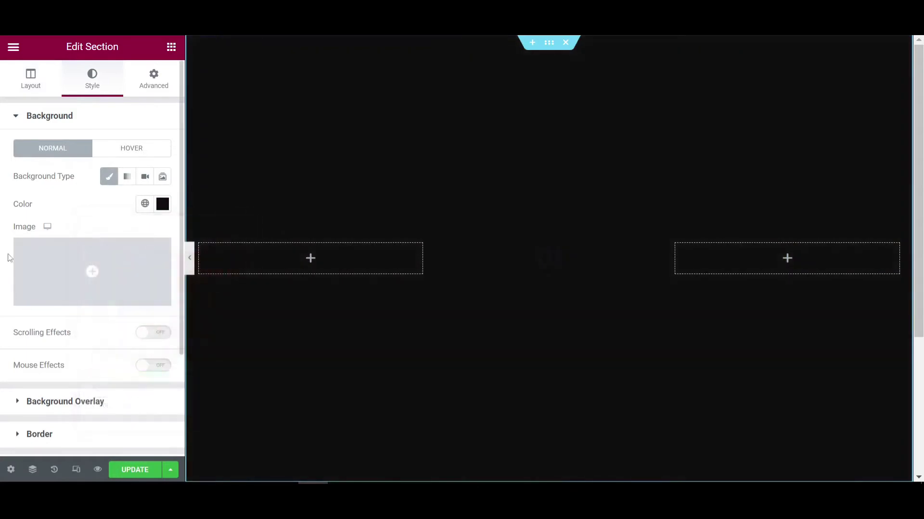
- Change the 01 heading's text colour to white
left_click(653, 250)
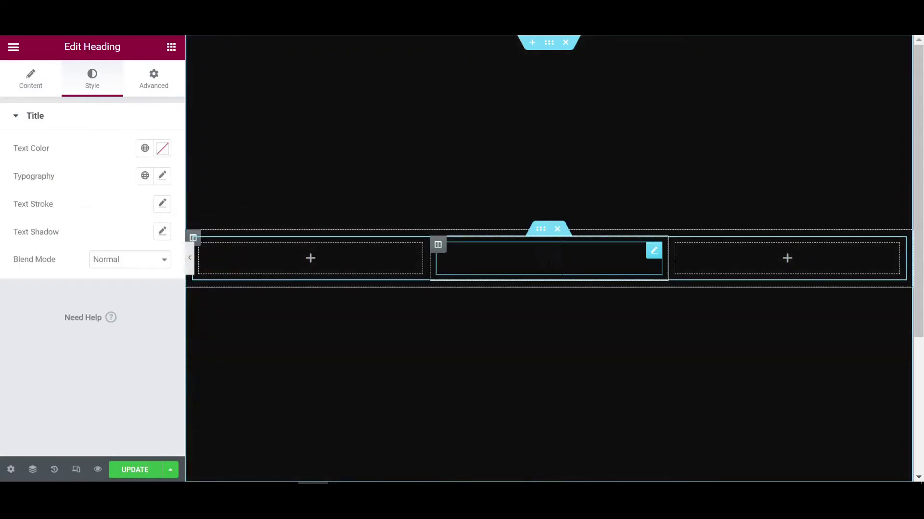
left_click(162, 148)
left_click(121, 240)
left_click_drag(101, 225, 23, 144)
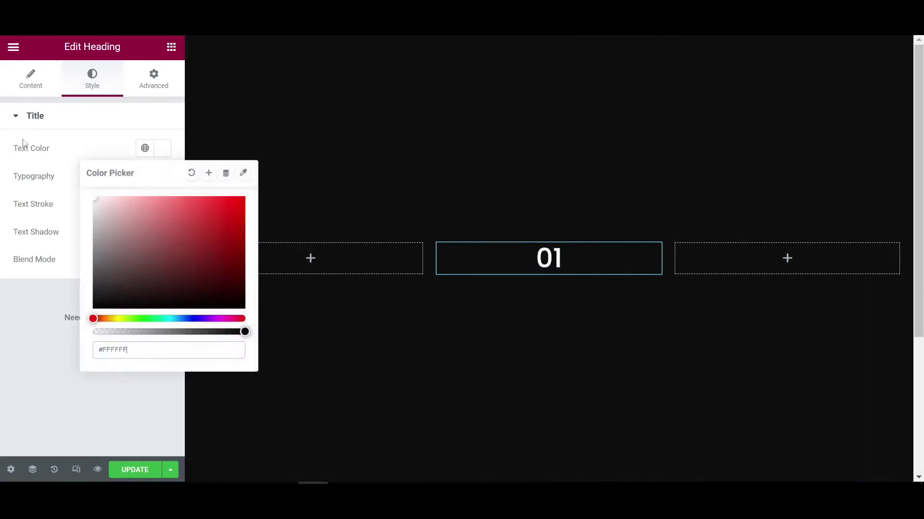
left_click(169, 109)
left_click(138, 128)
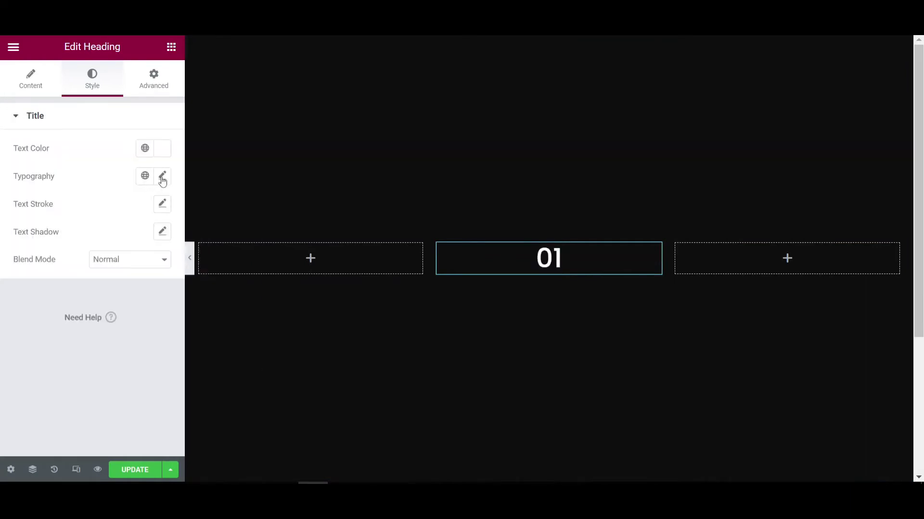
- Set the heading typography to Poppins, weight 800, size 100 px
left_click(162, 176)
left_click(121, 243)
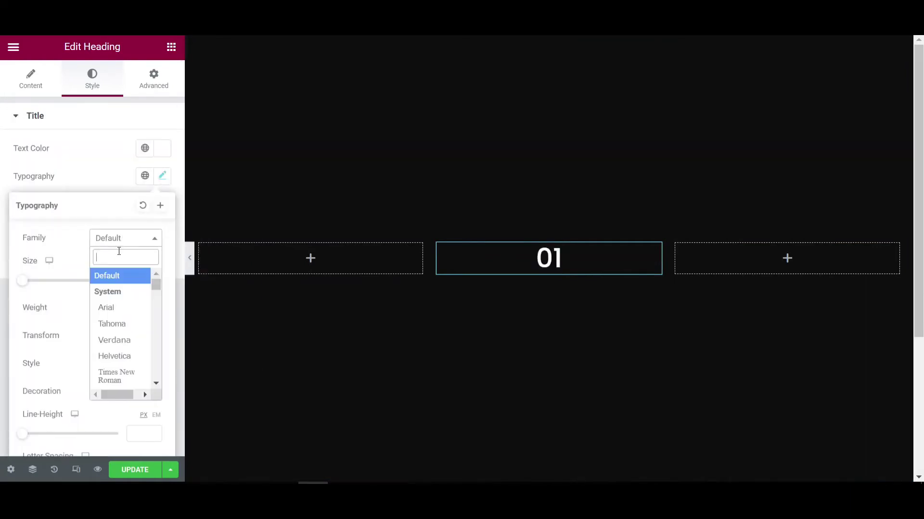
type("pop")
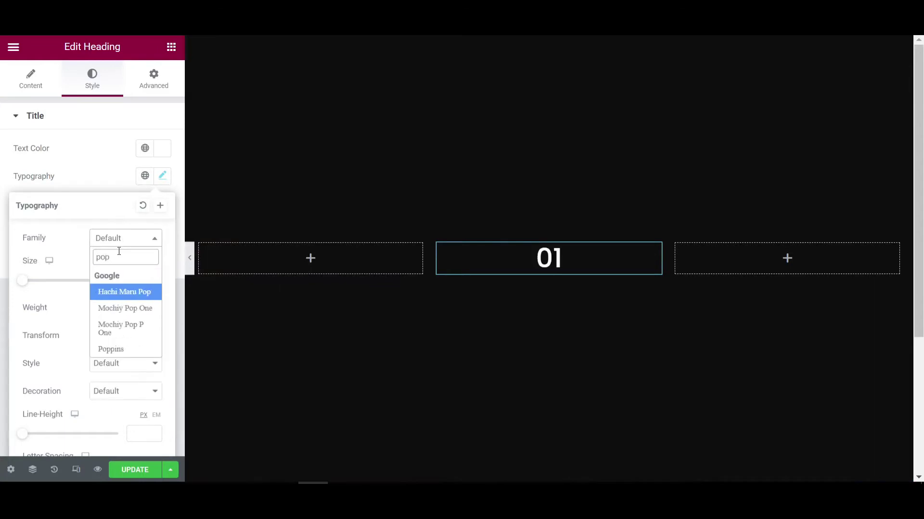
left_click(111, 350)
left_click(113, 313)
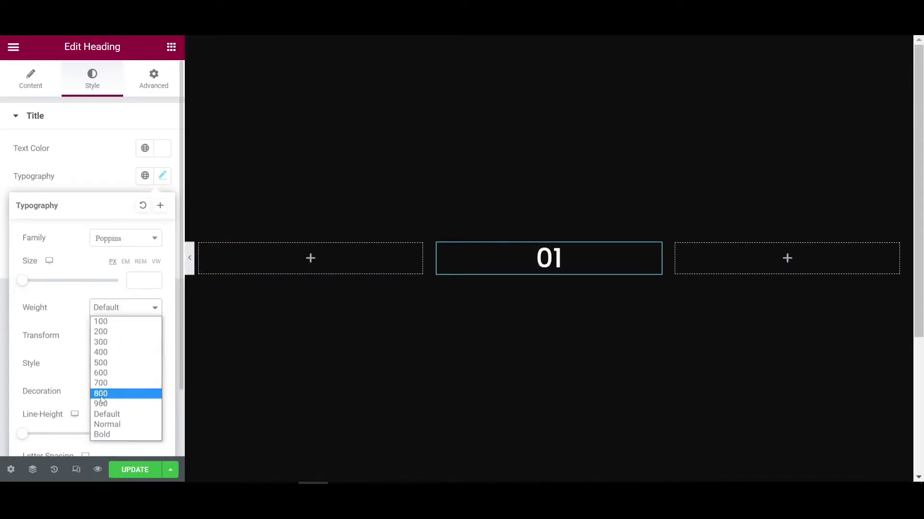
left_click(102, 397)
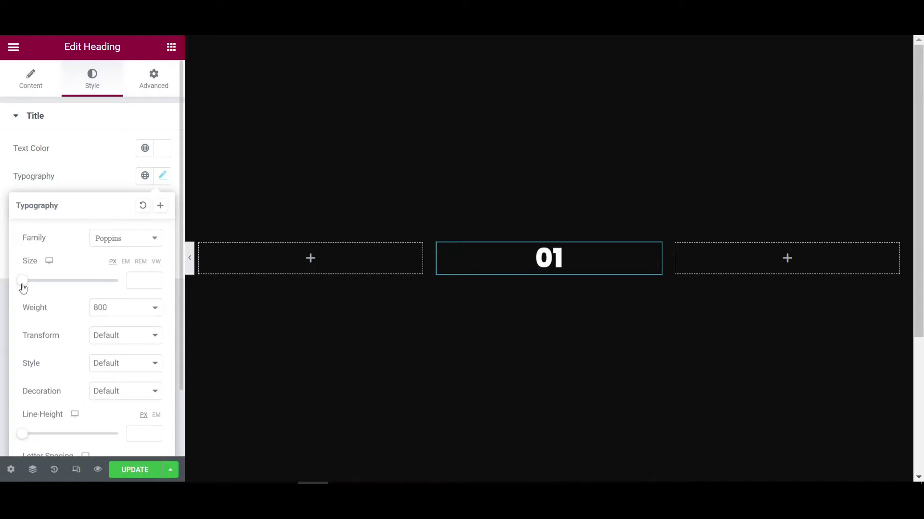
left_click_drag(23, 284, 72, 296)
left_click(153, 282)
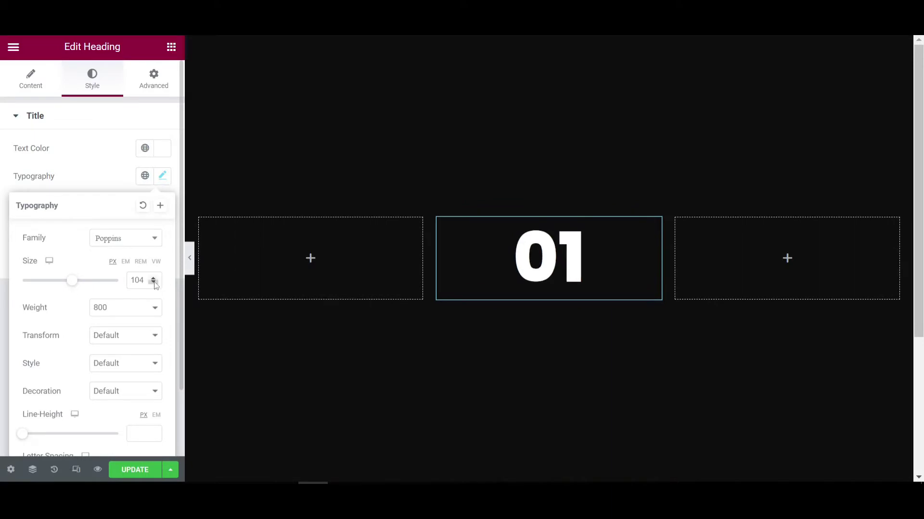
left_click(153, 283)
left_click(153, 283)
left_click(153, 283)
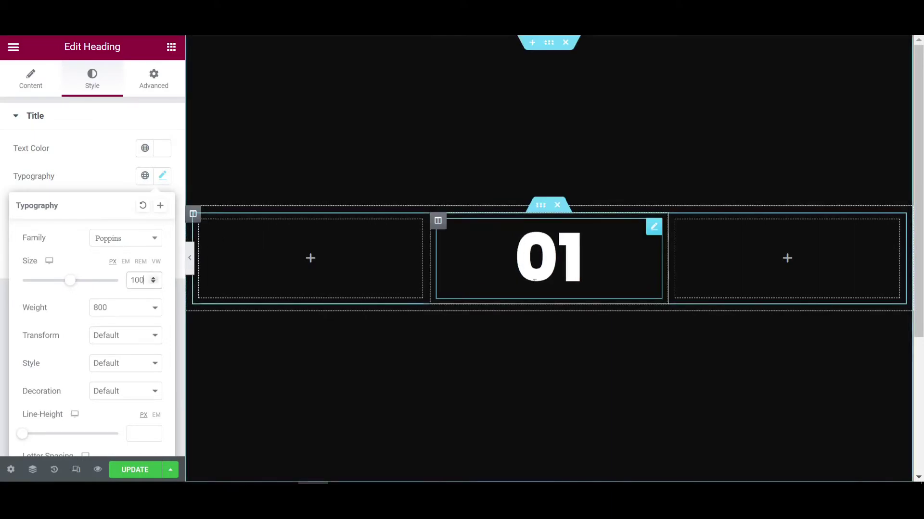
- Add a Text Editor paragraph under the heading, centred with white #FFFFFF text
left_click(171, 51)
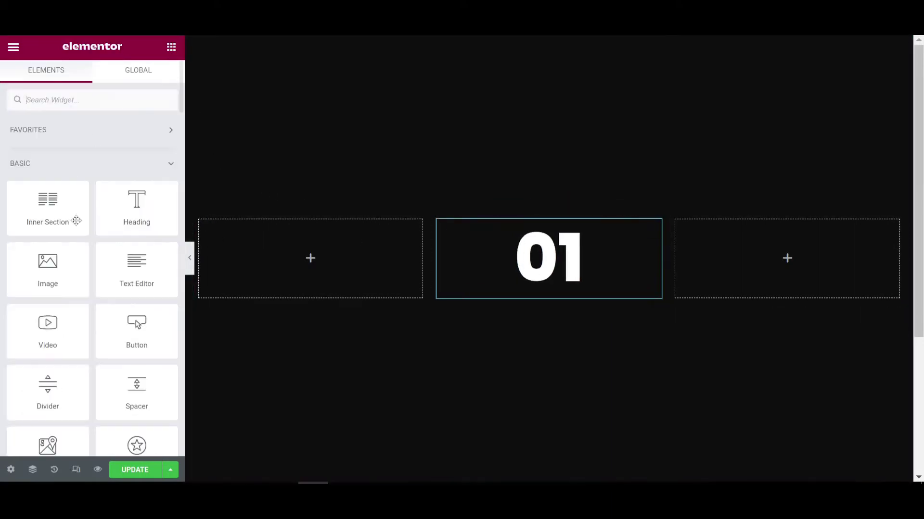
left_click_drag(125, 271, 500, 291)
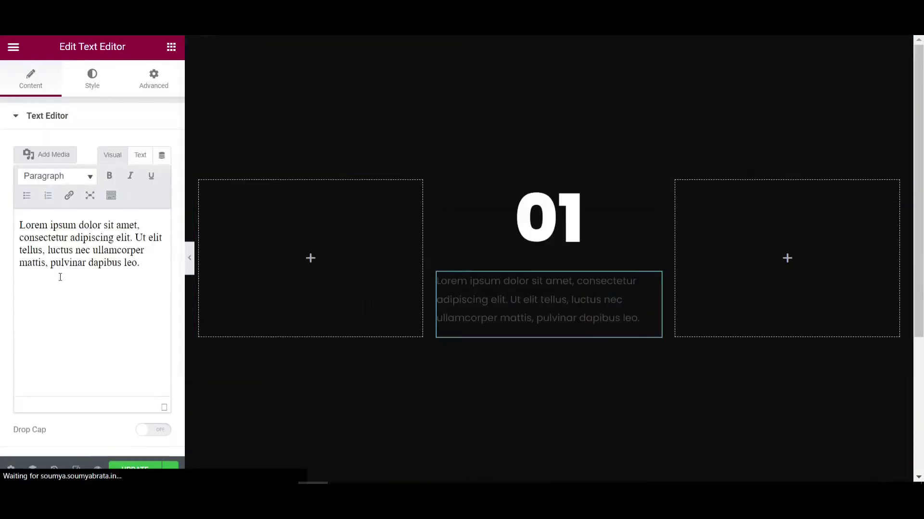
left_click(94, 91)
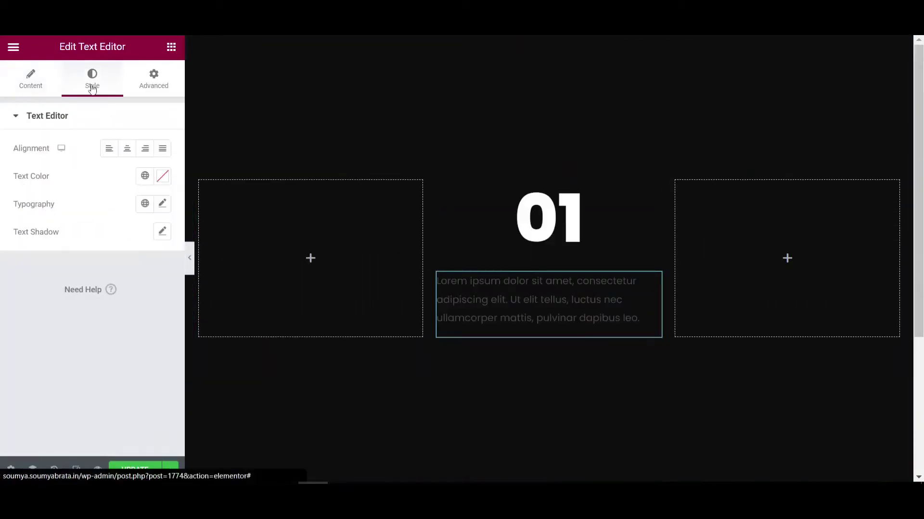
left_click(127, 148)
left_click(163, 176)
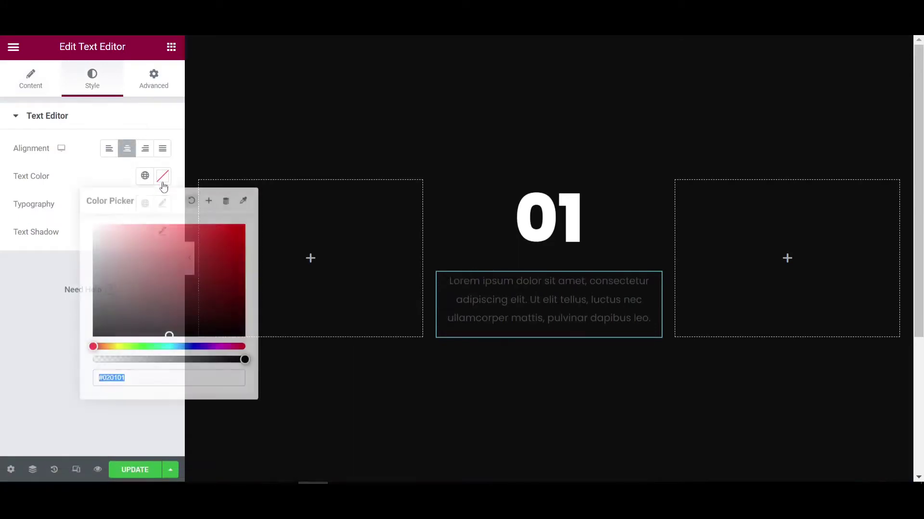
left_click_drag(123, 232, 94, 226)
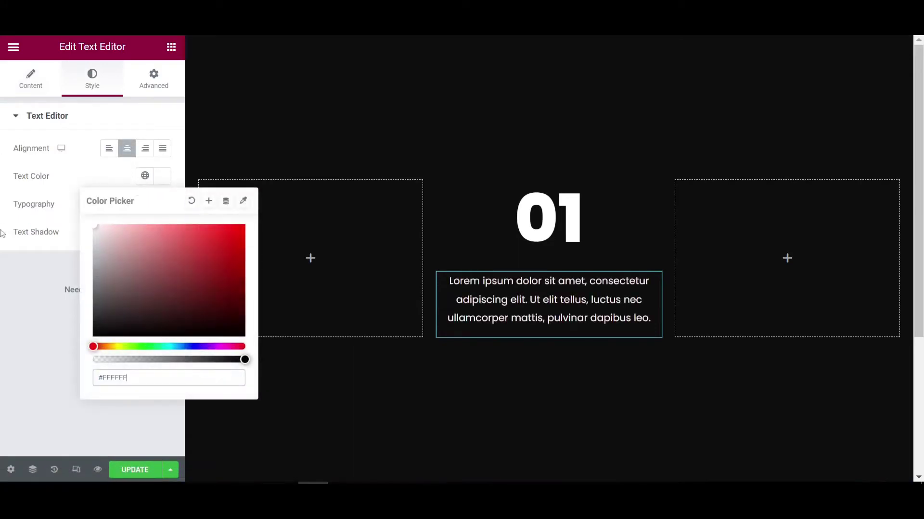
left_click(47, 289)
- Set the paragraph's typography font family to Poppins
left_click(163, 203)
left_click(143, 267)
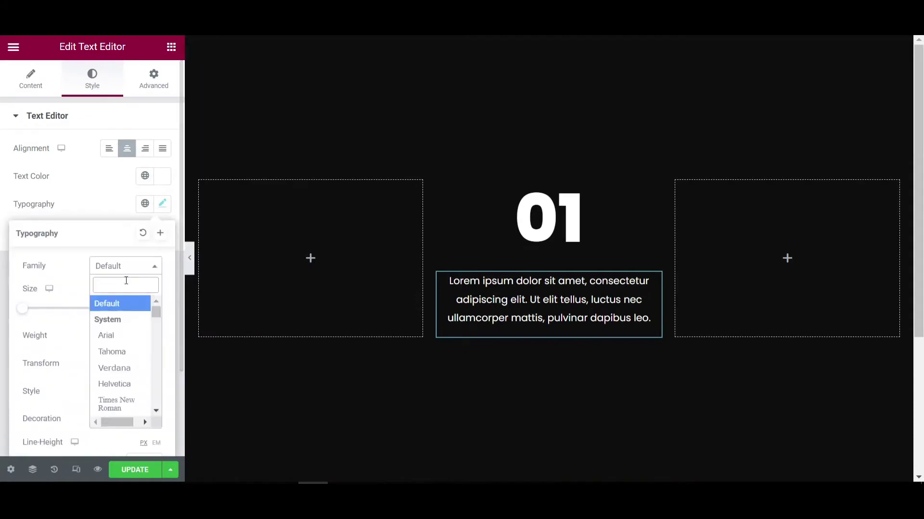
type("pop")
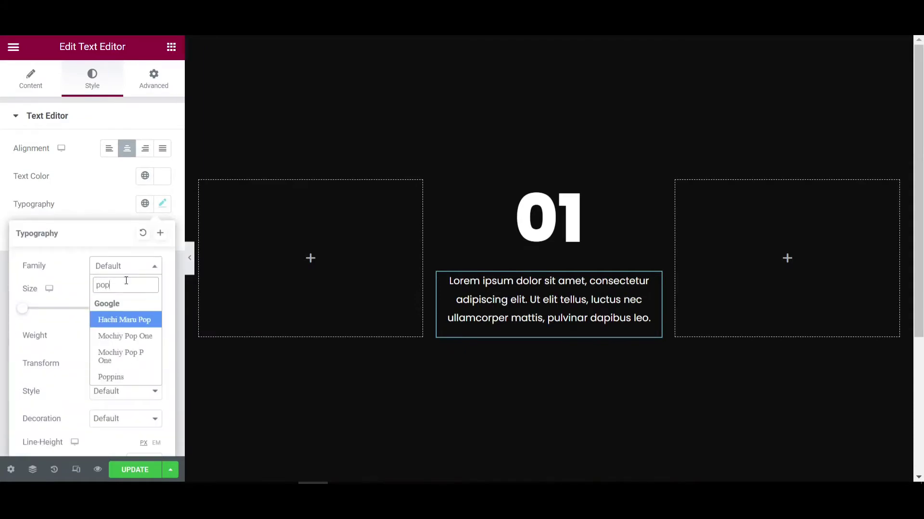
left_click(126, 378)
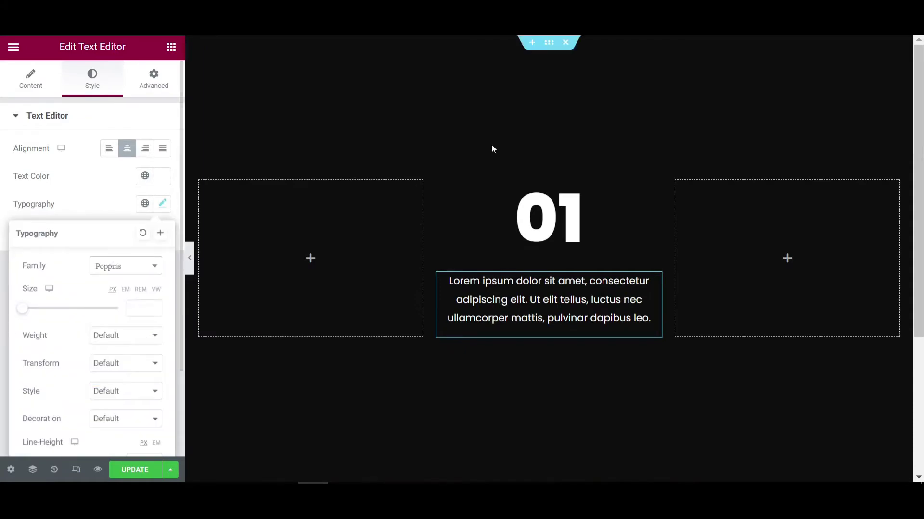
left_click(163, 204)
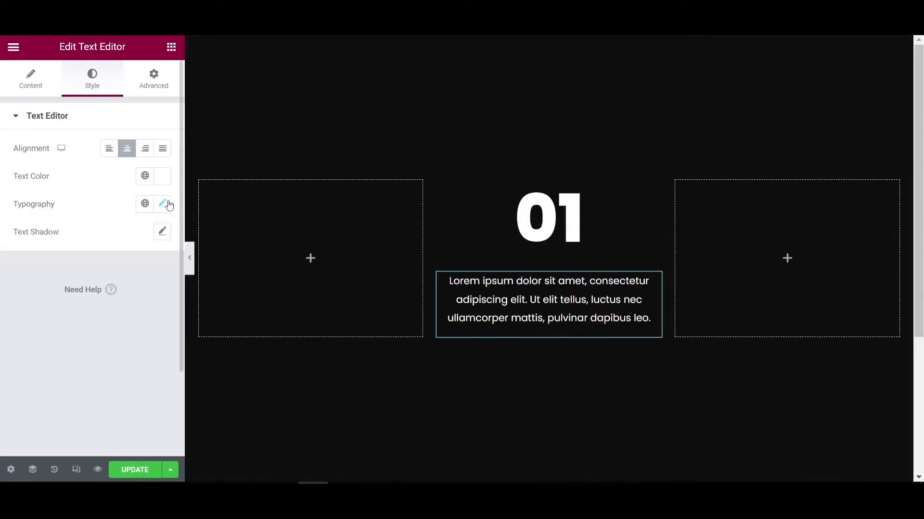
left_click(171, 46)
- Add a Button widget below the paragraph and set its letter spacing to 0
left_click_drag(136, 332, 514, 320)
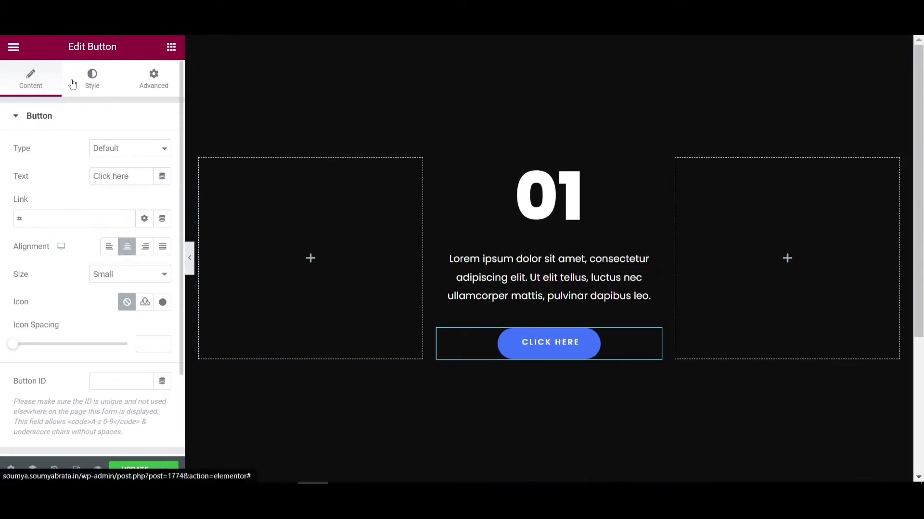
left_click(91, 79)
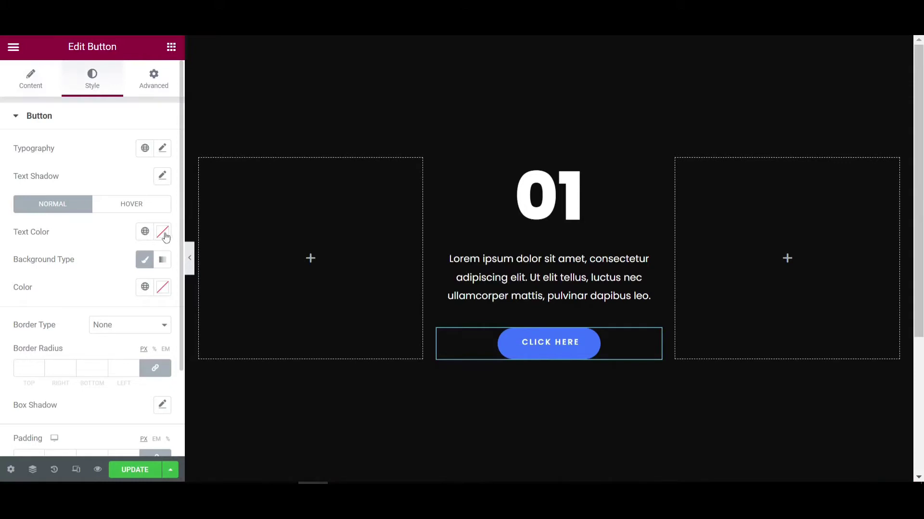
left_click(163, 149)
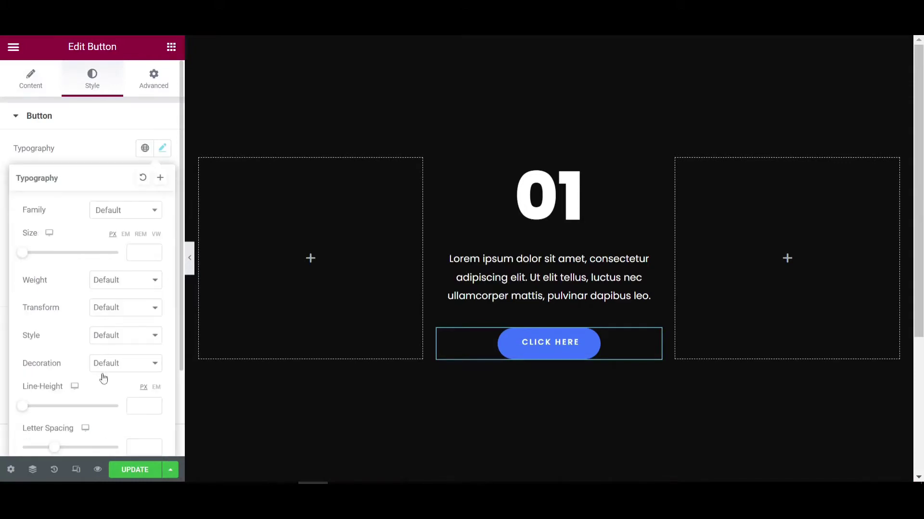
scroll(103, 378, "down", 3)
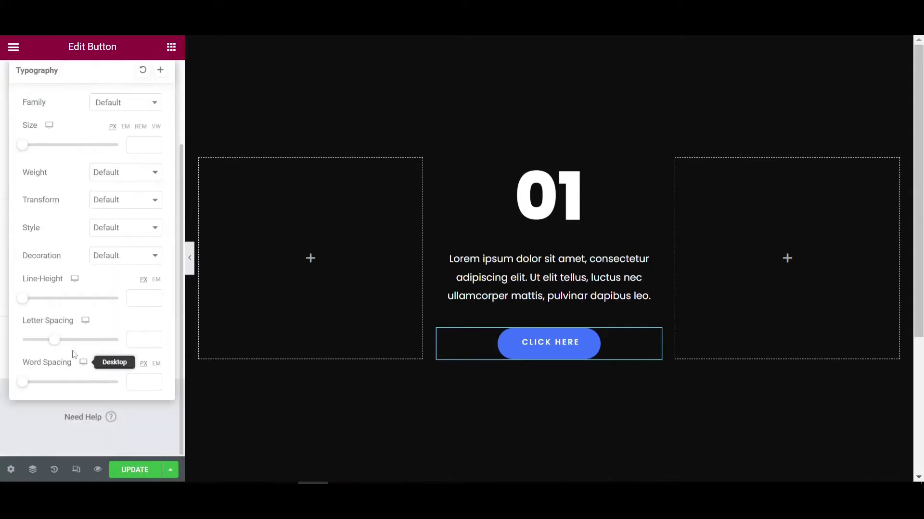
left_click(137, 336)
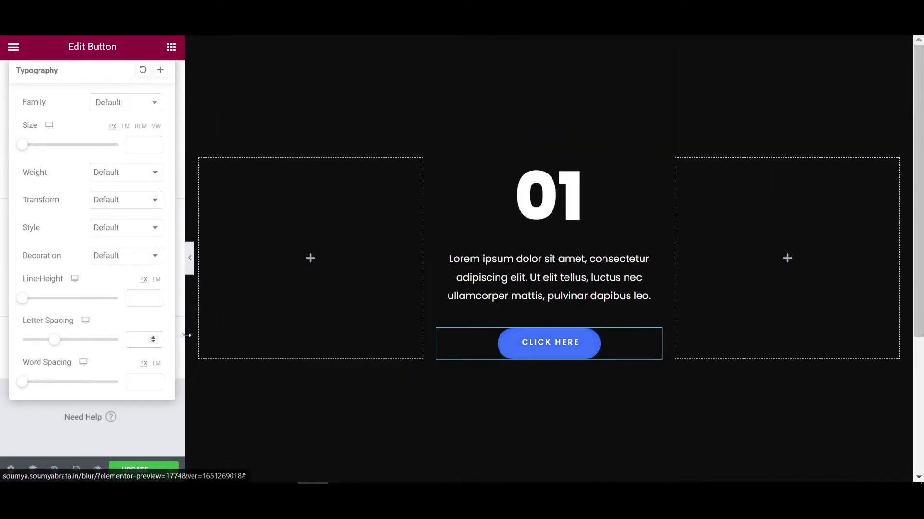
type("0")
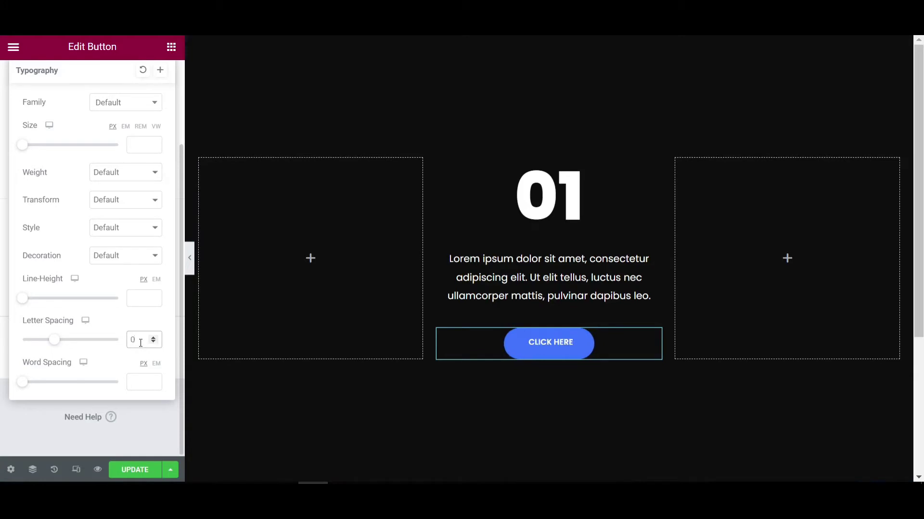
- Set the button label font to Poppins at size 14 px
scroll(128, 289, "up", 3)
left_click(140, 211)
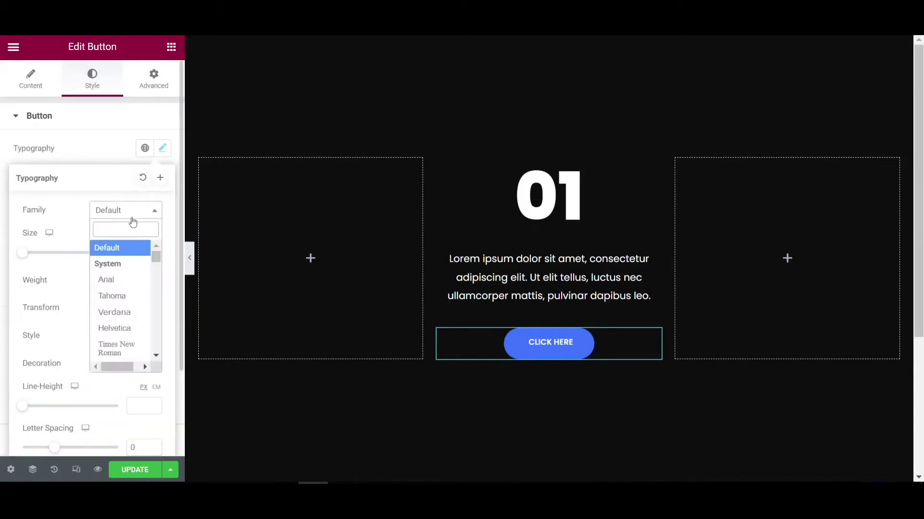
type("pop")
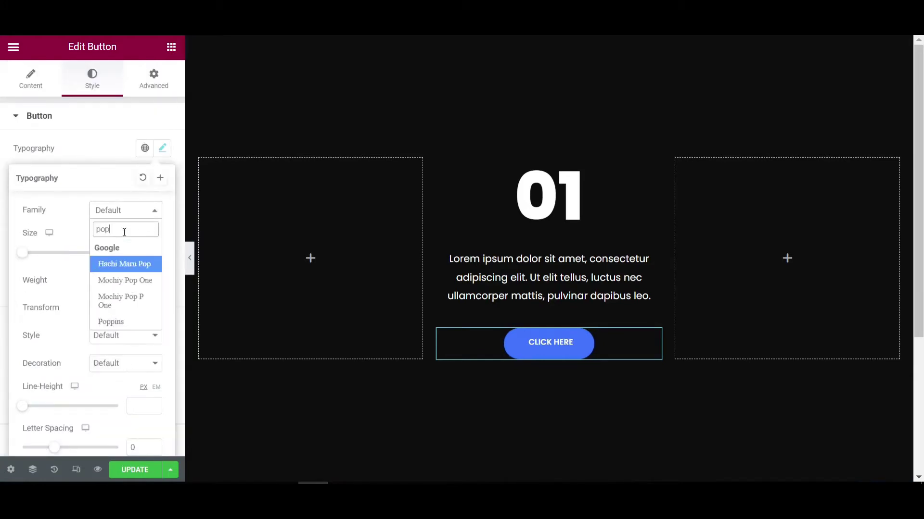
left_click(125, 321)
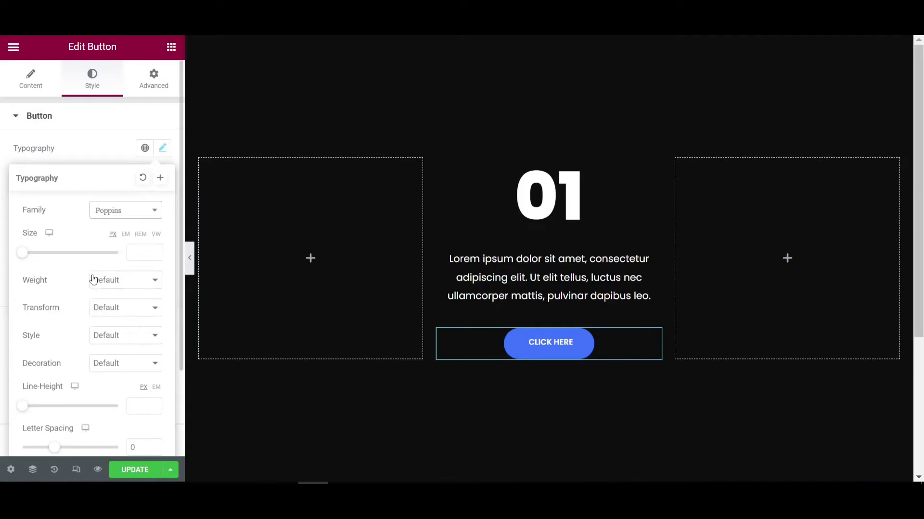
left_click(141, 253)
type("4")
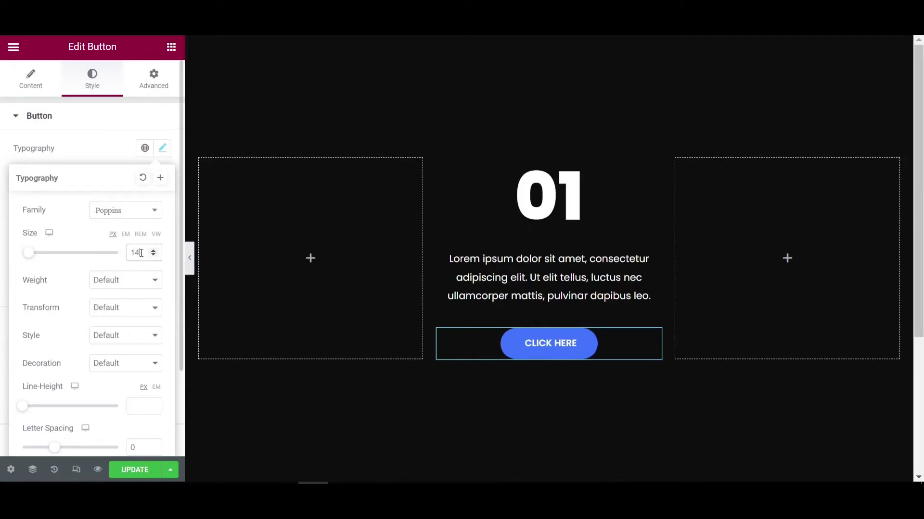
- Make the CLICK HERE button's background colour transparent
left_click(163, 149)
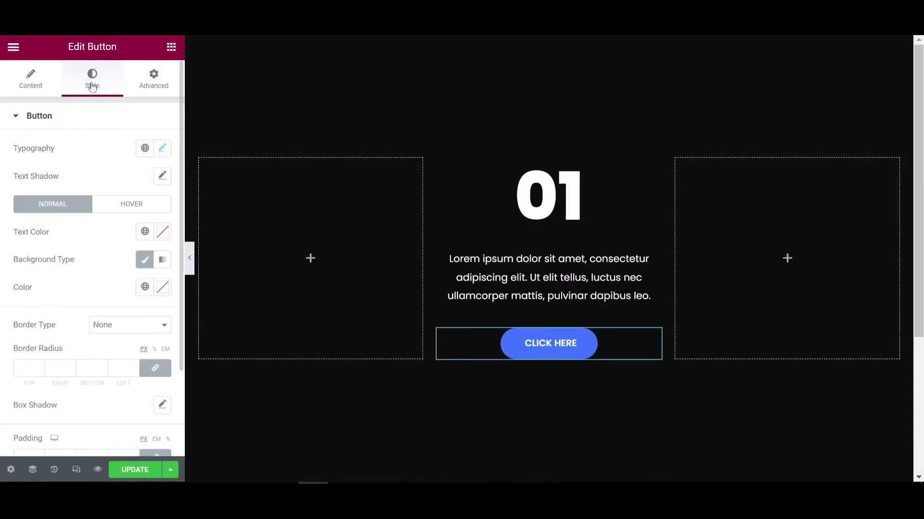
left_click(27, 74)
left_click(79, 86)
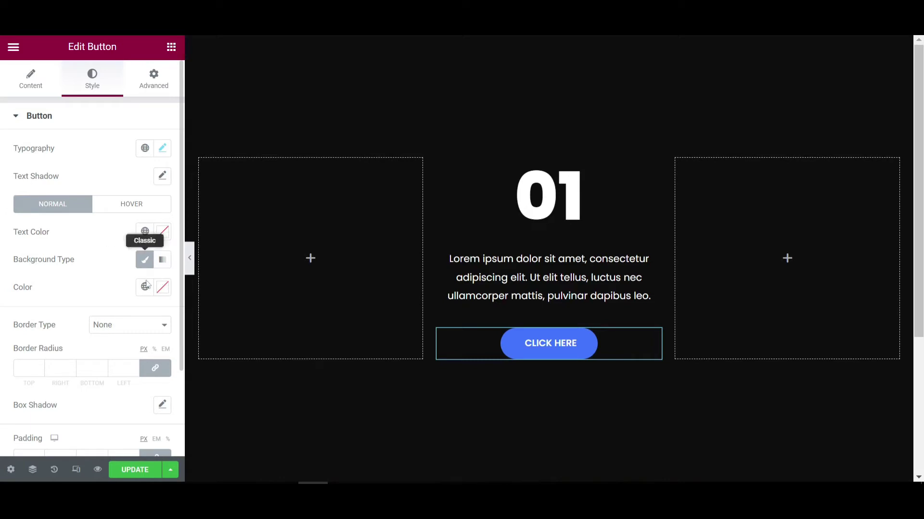
left_click(163, 287)
left_click_drag(165, 235, 68, 233)
left_click(80, 292)
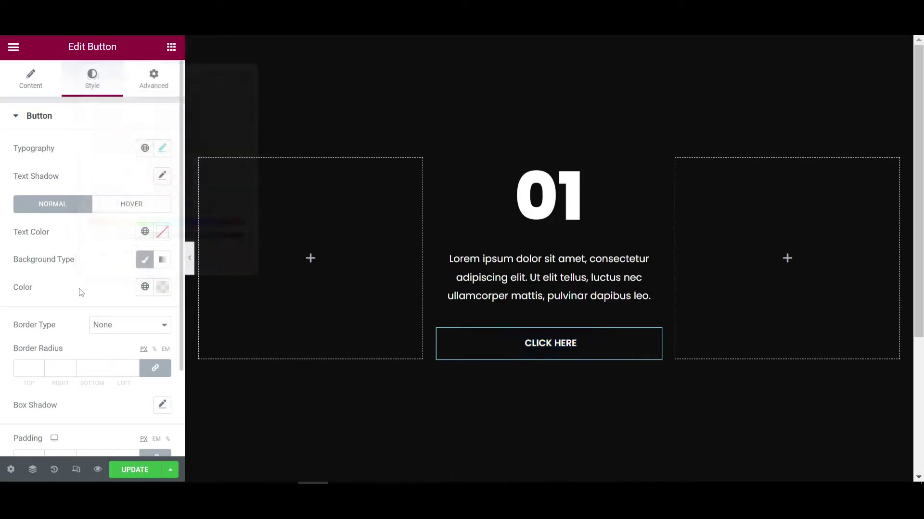
- Give the button a solid 1 px border on all sides
left_click(128, 330)
left_click(124, 347)
left_click(31, 366)
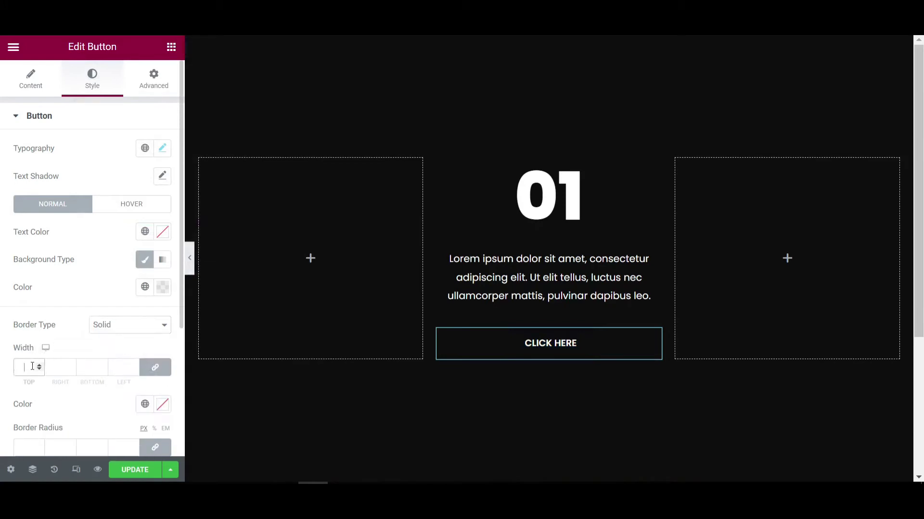
left_click(40, 366)
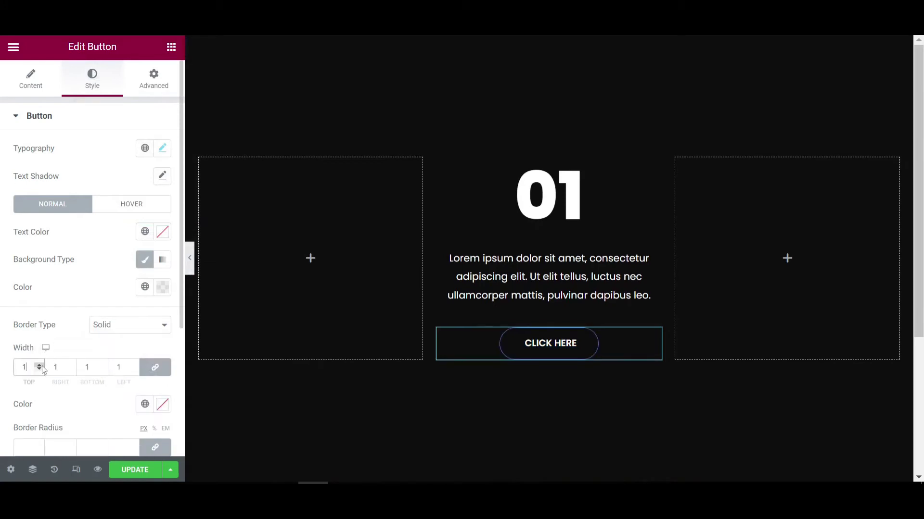
left_click(163, 404)
left_click(4, 263)
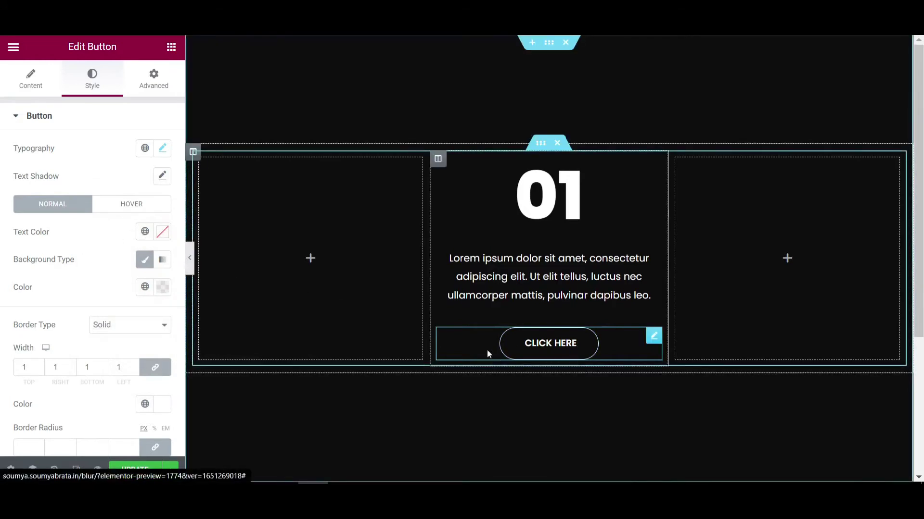
- Set the button's hover text colour to black and hover background to #ffffff
left_click(150, 206)
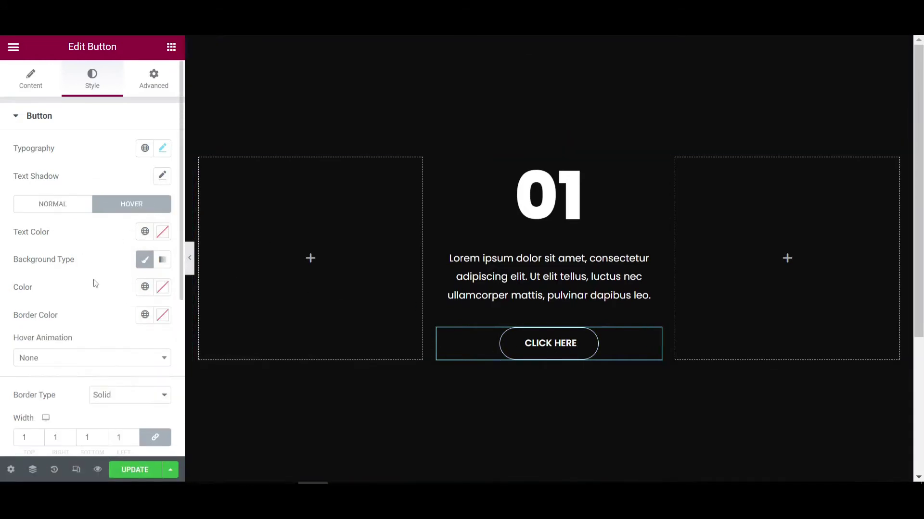
left_click(162, 232)
left_click(93, 373)
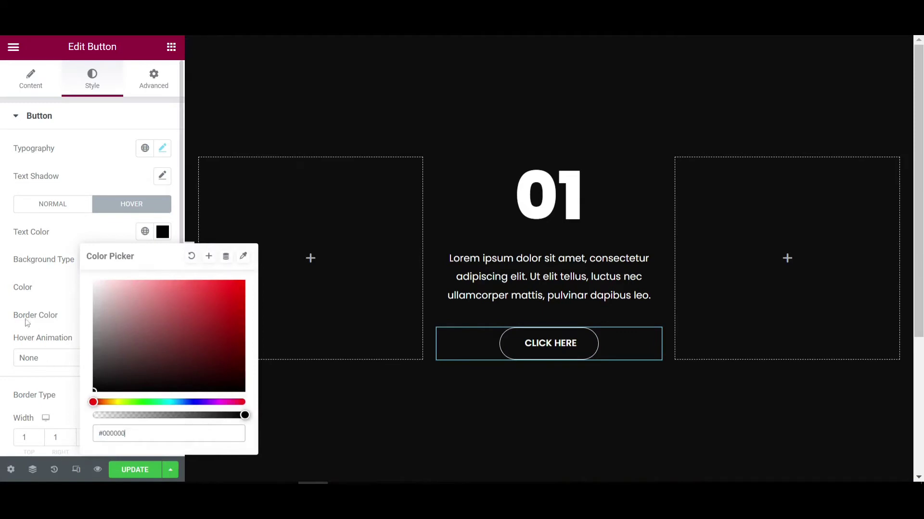
left_click(61, 332)
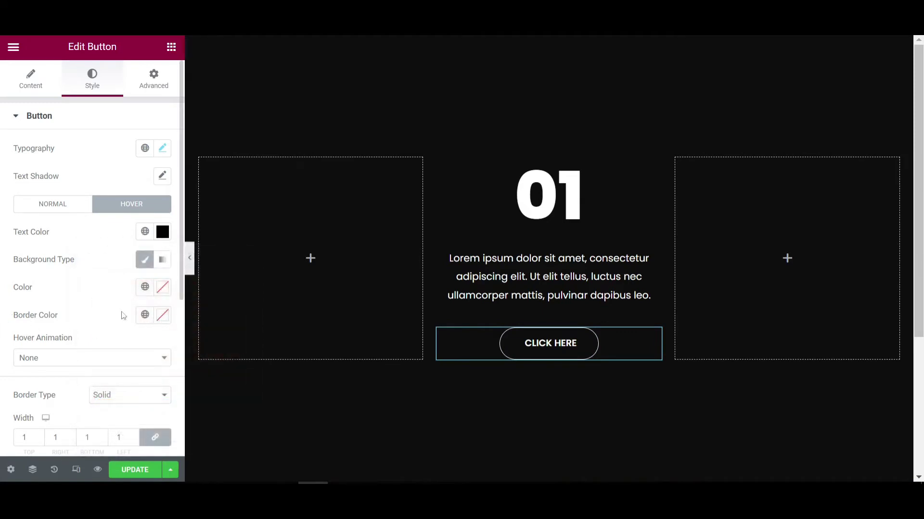
left_click(166, 292)
type("#ffffff")
left_click(54, 324)
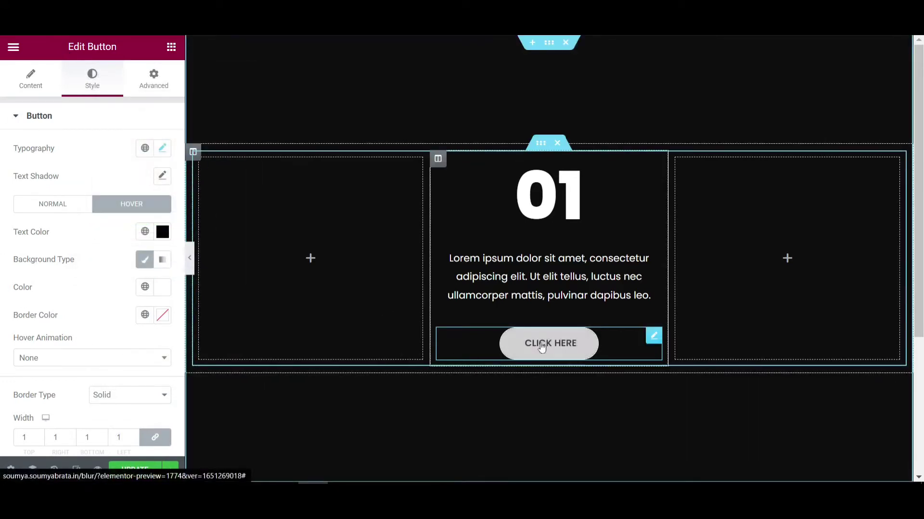
left_click(438, 160)
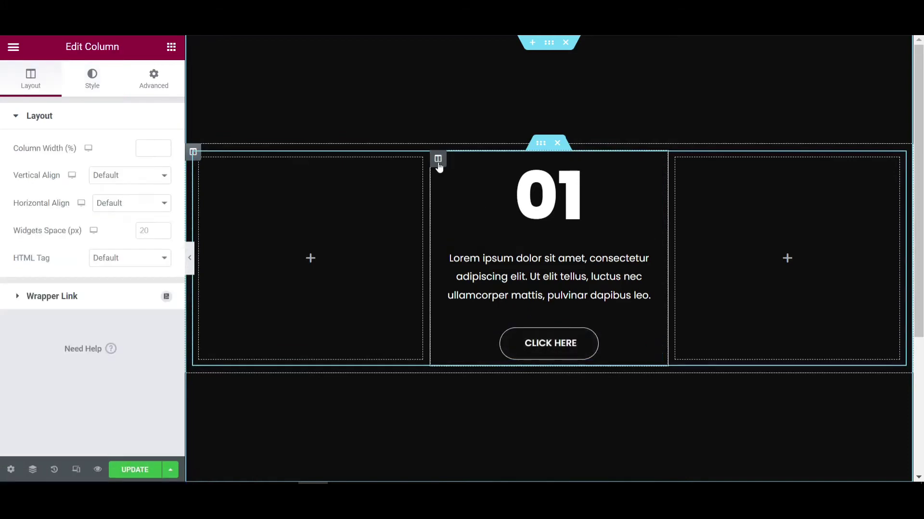
- Give the middle column a Classic bright blue #004FFF background
left_click(93, 84)
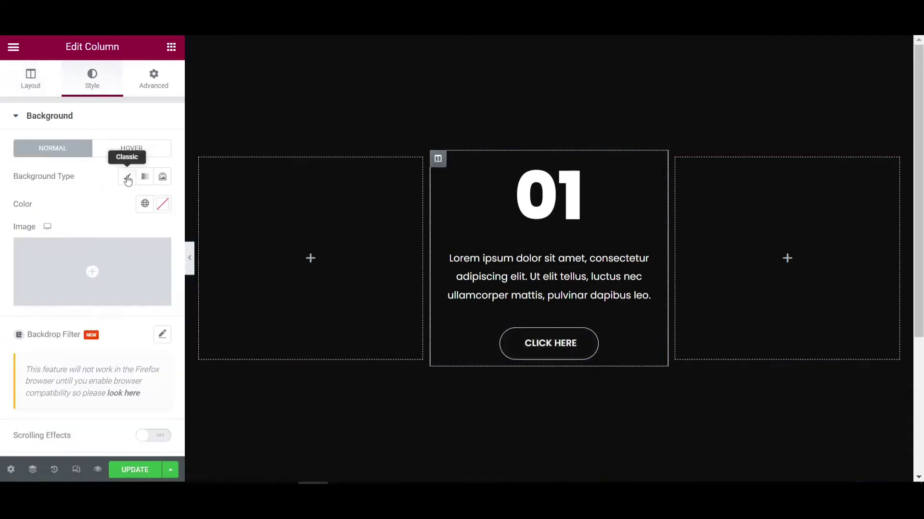
left_click(127, 178)
left_click(162, 204)
left_click(181, 375)
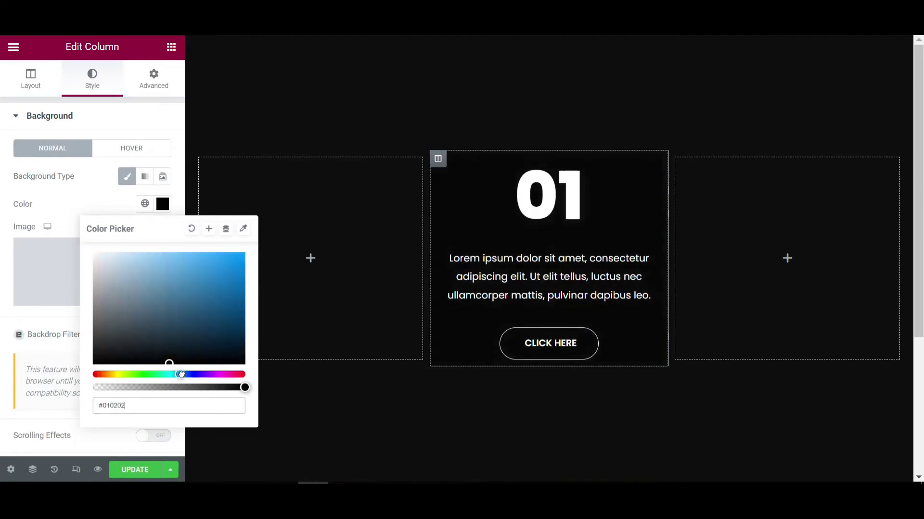
left_click_drag(181, 375, 187, 374)
left_click_drag(222, 266, 244, 253)
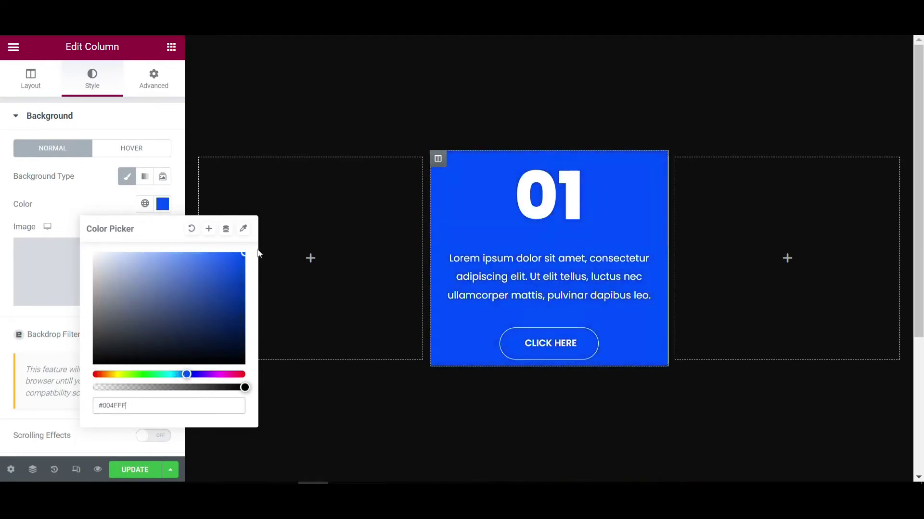
left_click(162, 204)
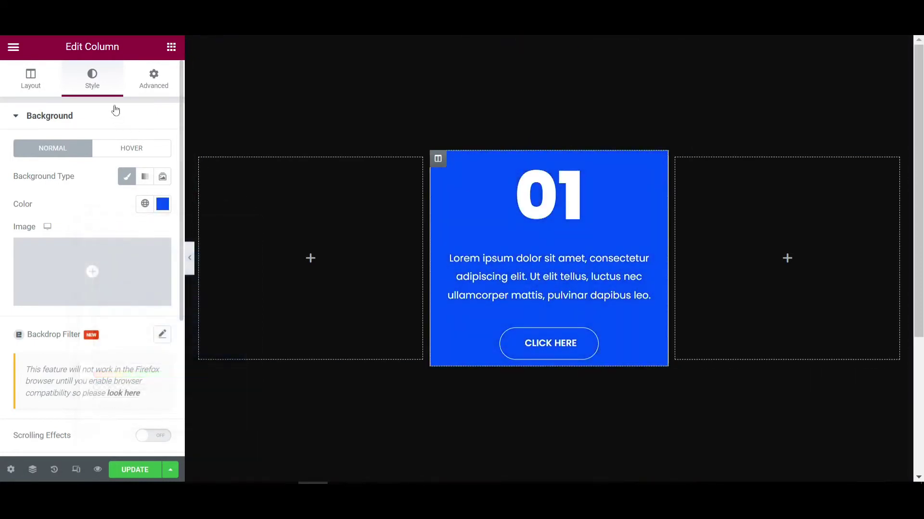
left_click(103, 116)
- Set the column's border radius to 10 px
left_click(73, 189)
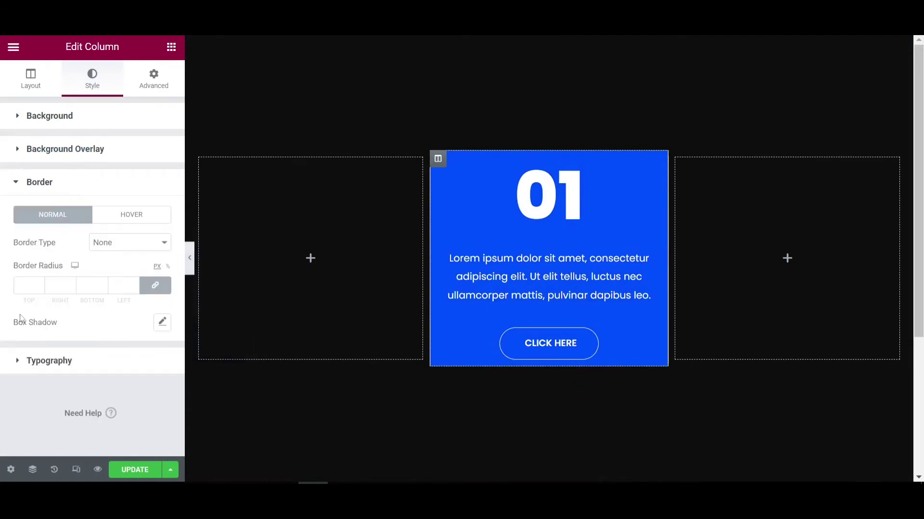
left_click(29, 280)
type("10")
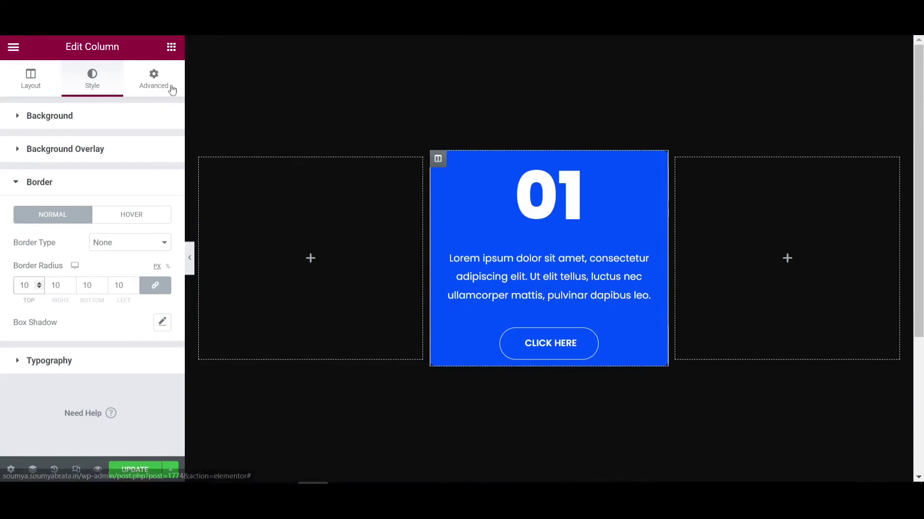
- Unlink the column margins and set right and left margins to 10 px
left_click(161, 87)
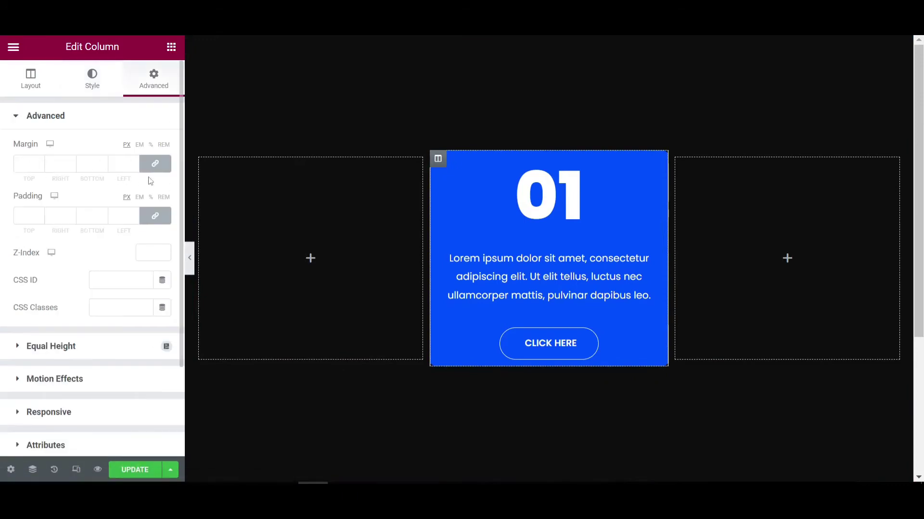
left_click(162, 169)
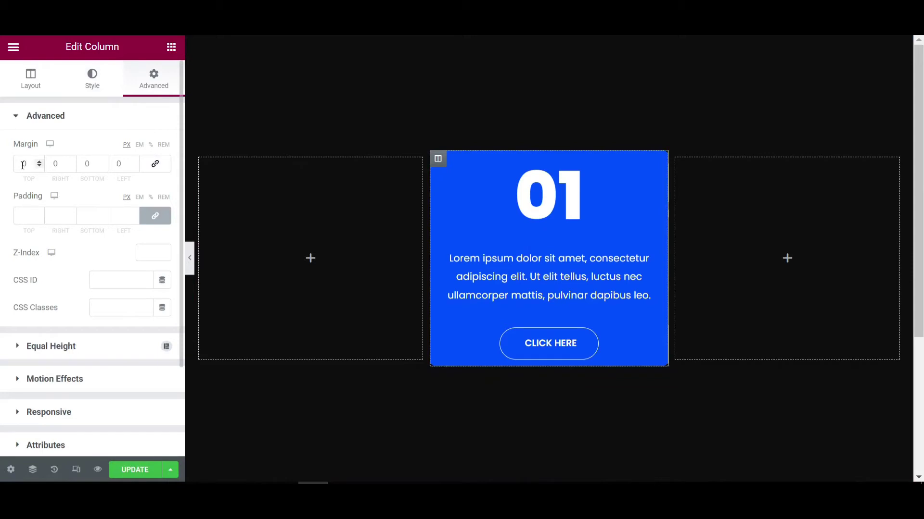
left_click(91, 164)
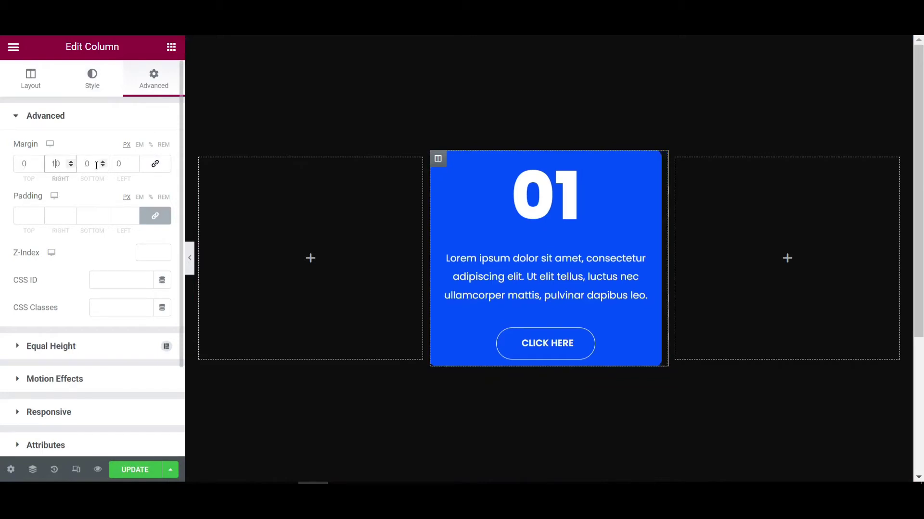
type("-1")
key("BackSpace")
key("BackSpace")
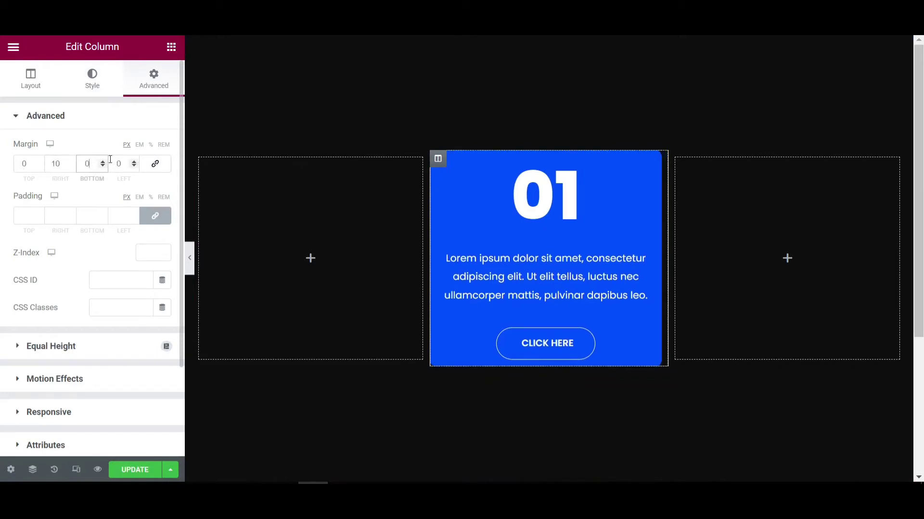
left_click(115, 163)
type("1")
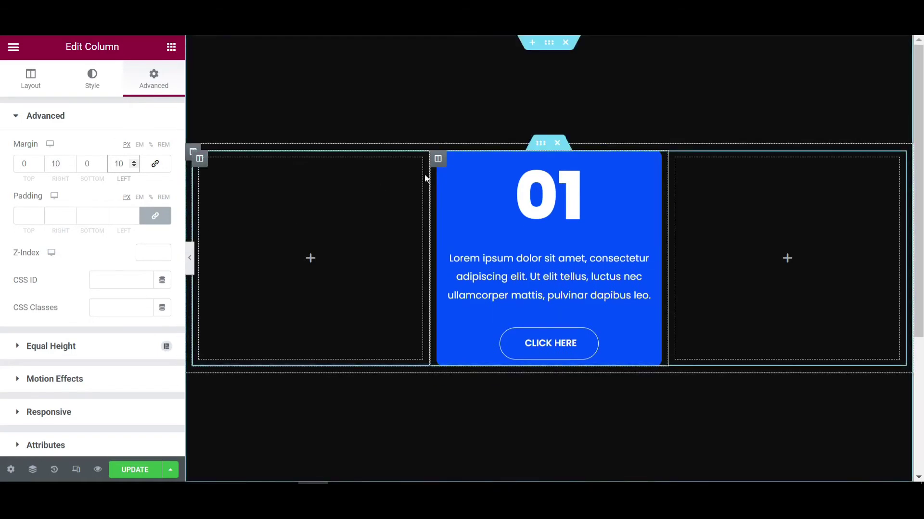
- Duplicate the blue card column twice to make three identical cards
right_click(437, 163)
left_click(466, 196)
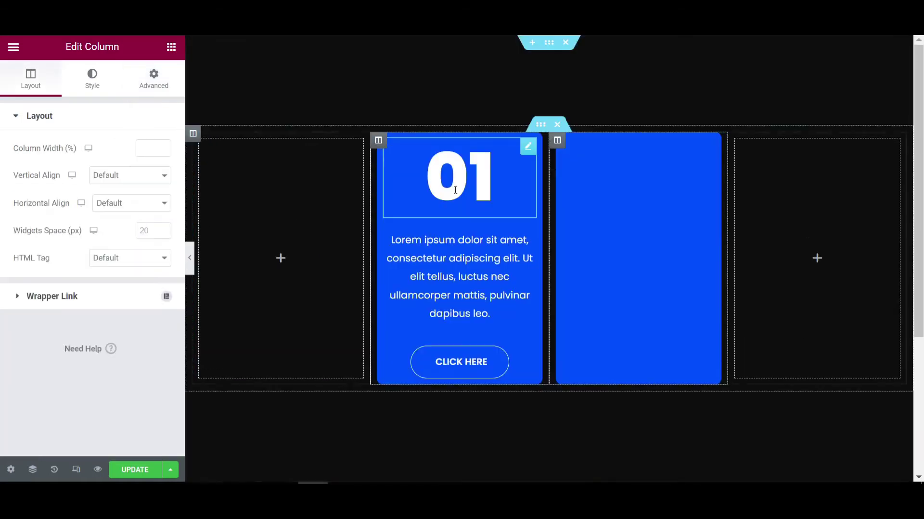
right_click(378, 141)
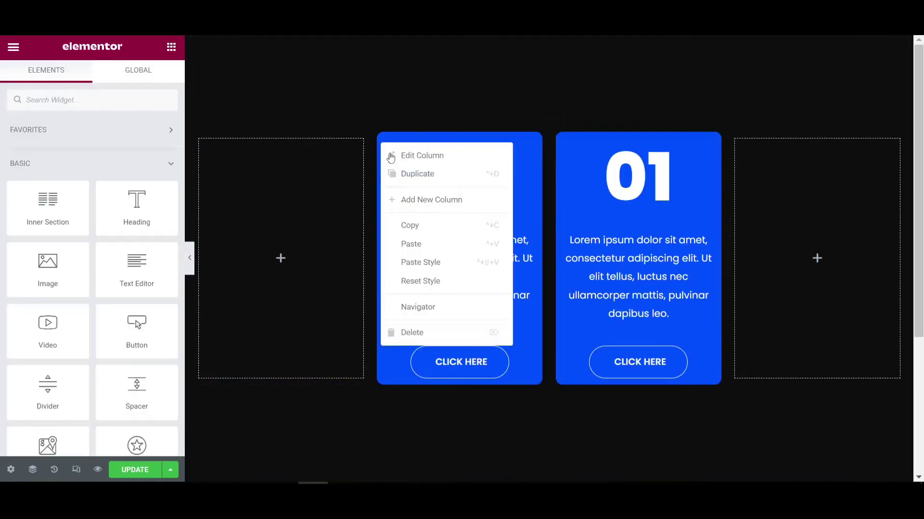
left_click(406, 174)
- Delete the empty columns on the left and right of the cards
right_click(201, 131)
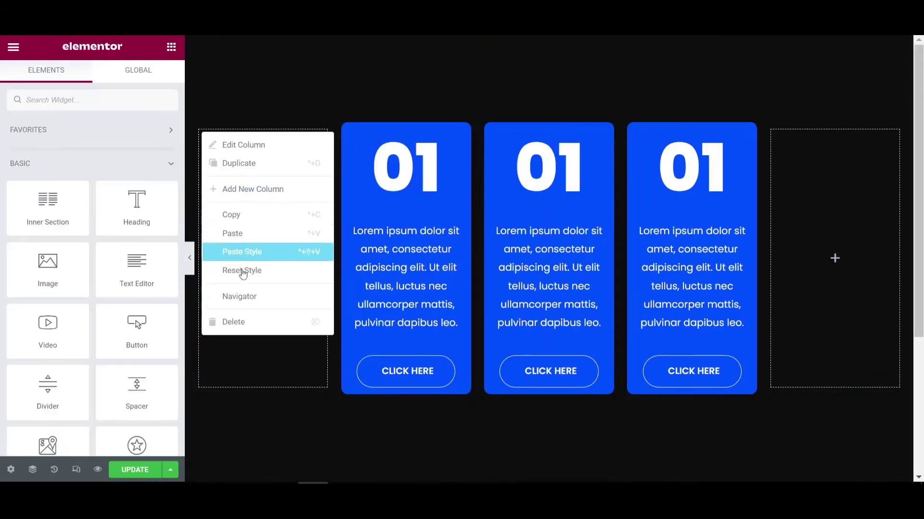
left_click(247, 319)
right_click(742, 143)
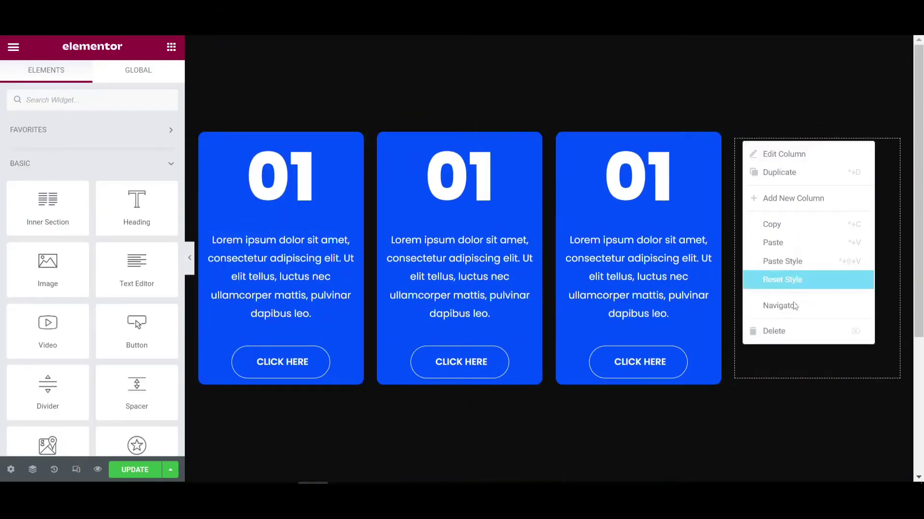
left_click(797, 336)
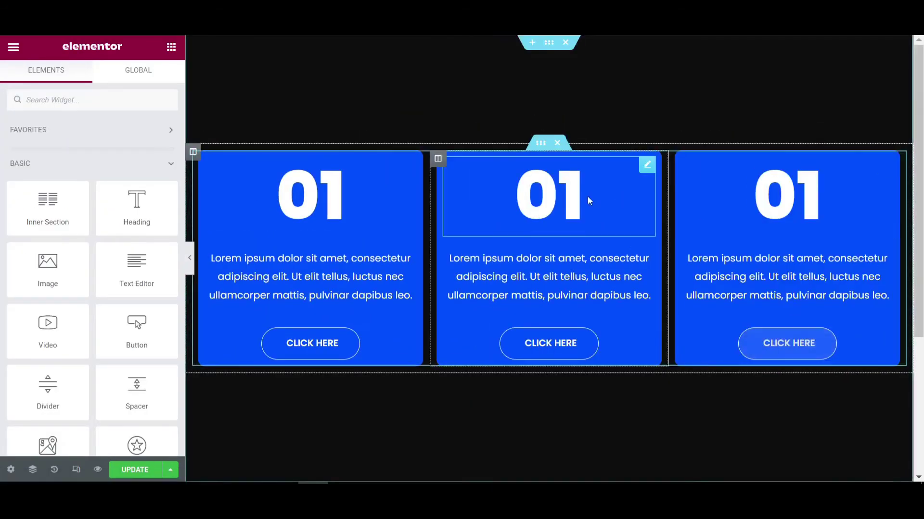
- Change the middle card's heading from 01 to 02
left_click(645, 162)
left_click(66, 165)
key("BackSpace")
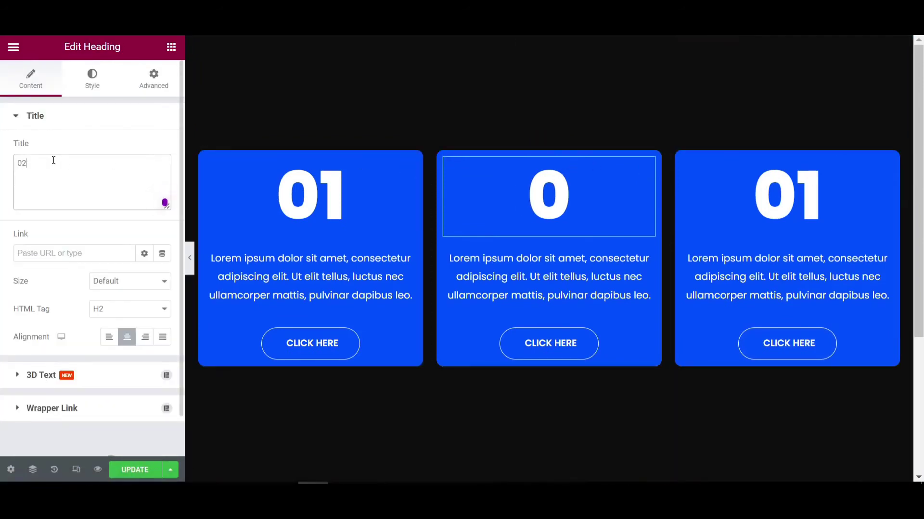
type("2")
- Change the right card's heading to 03 and update the page
left_click(885, 164)
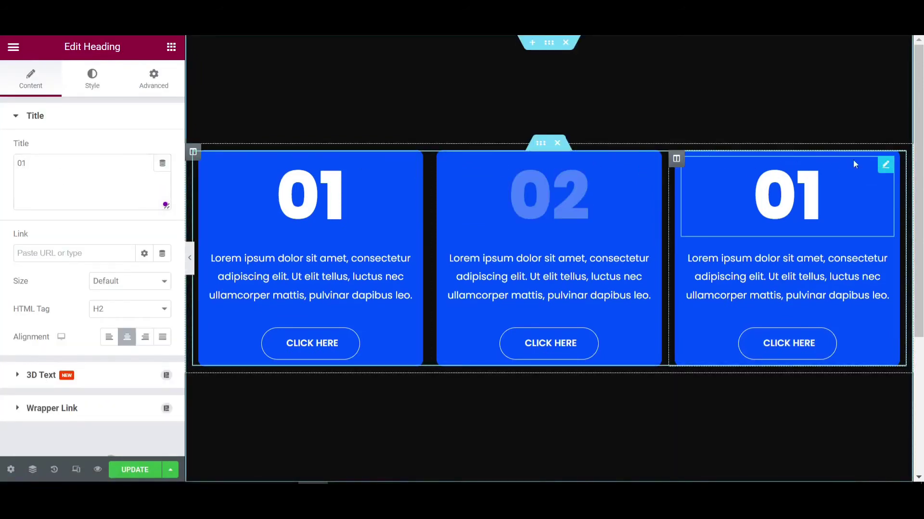
left_click(45, 161)
key("BackSpace")
type("3")
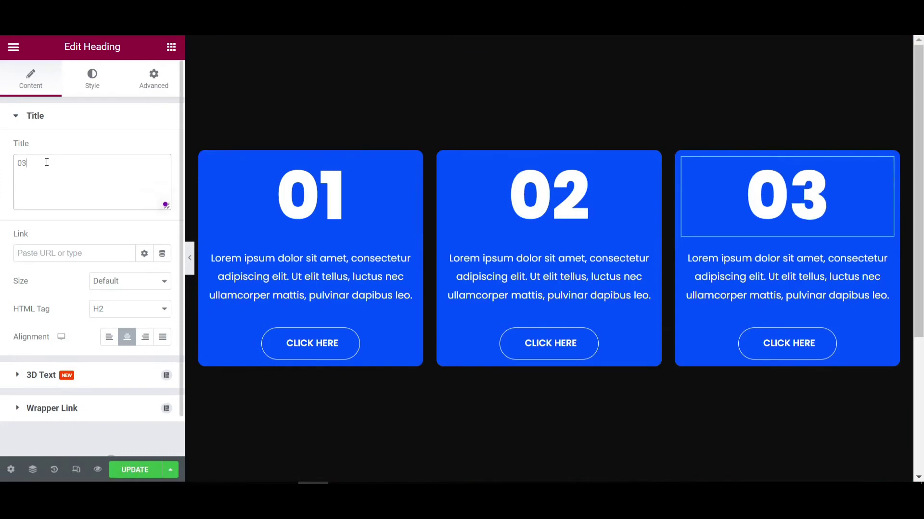
left_click(141, 473)
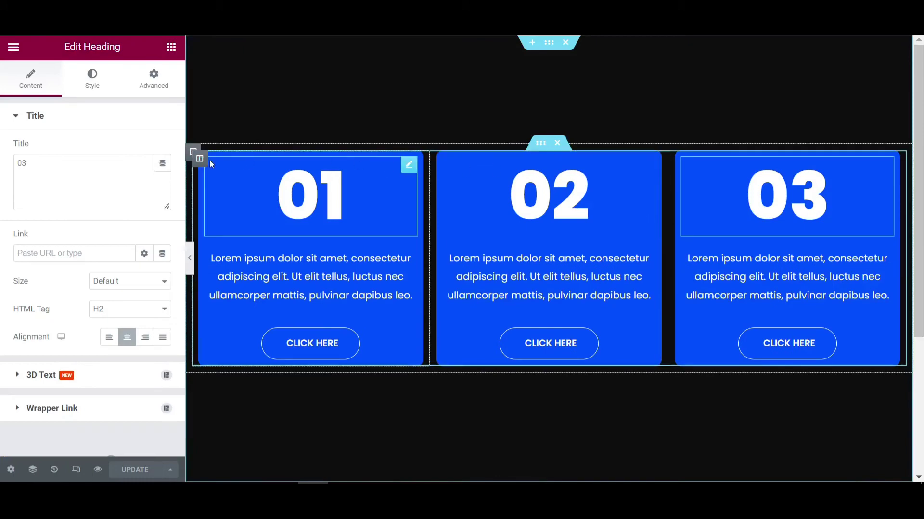
- On the 01 column, unlink padding and enter 50 top and bottom, 20 left and right
left_click(199, 161)
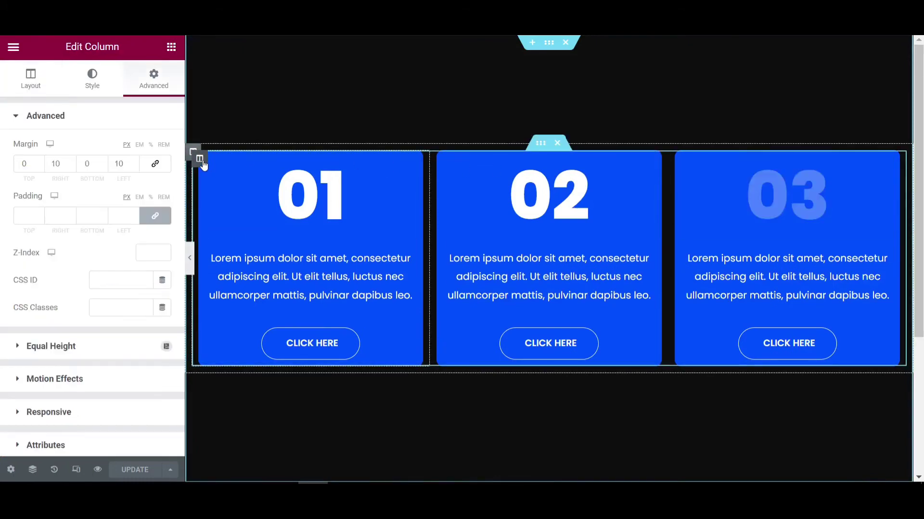
left_click(154, 216)
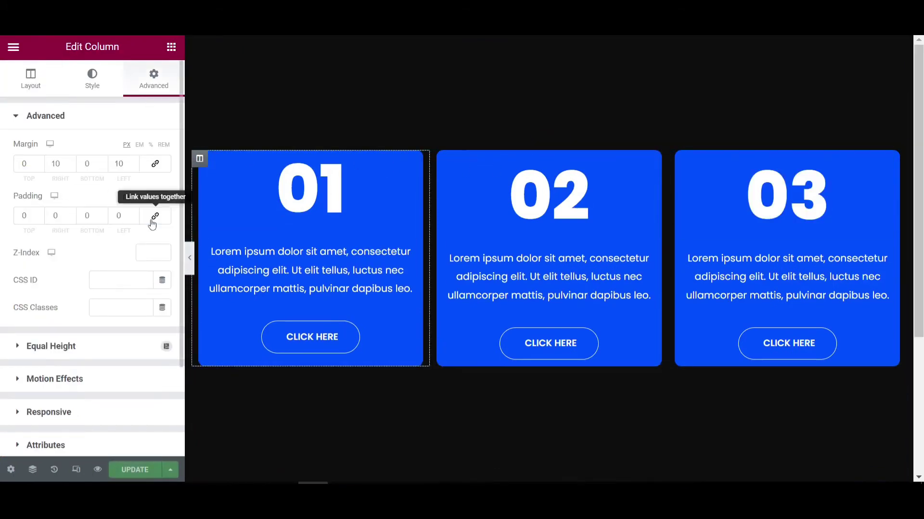
left_click(23, 213)
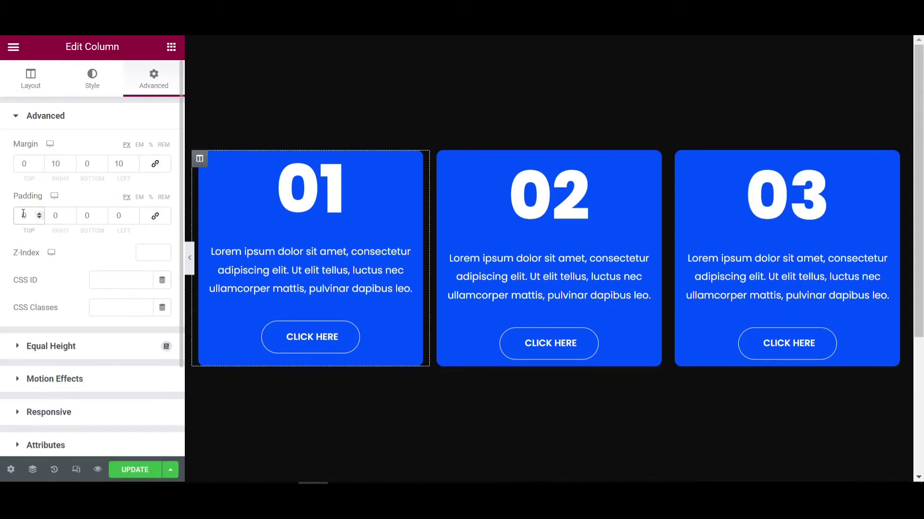
type("50")
left_click(79, 214)
type("50")
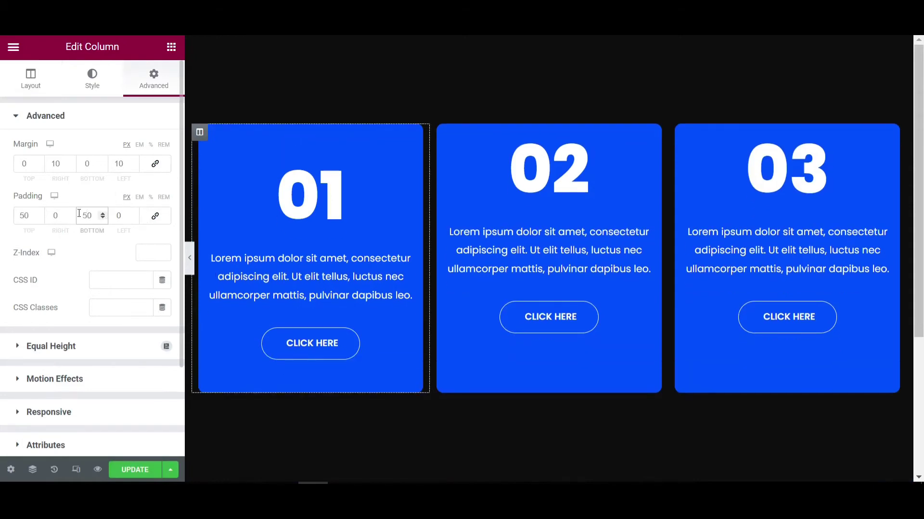
left_click(58, 215)
type("20")
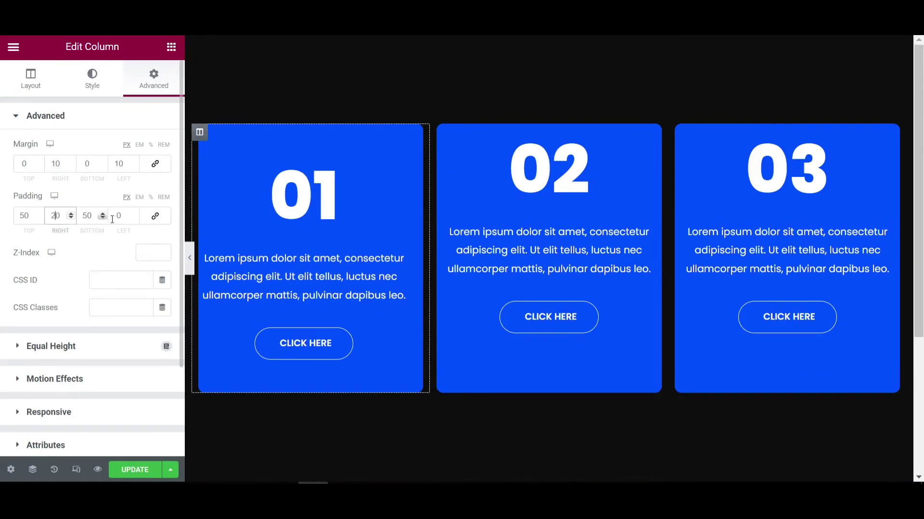
left_click(117, 217)
type("20")
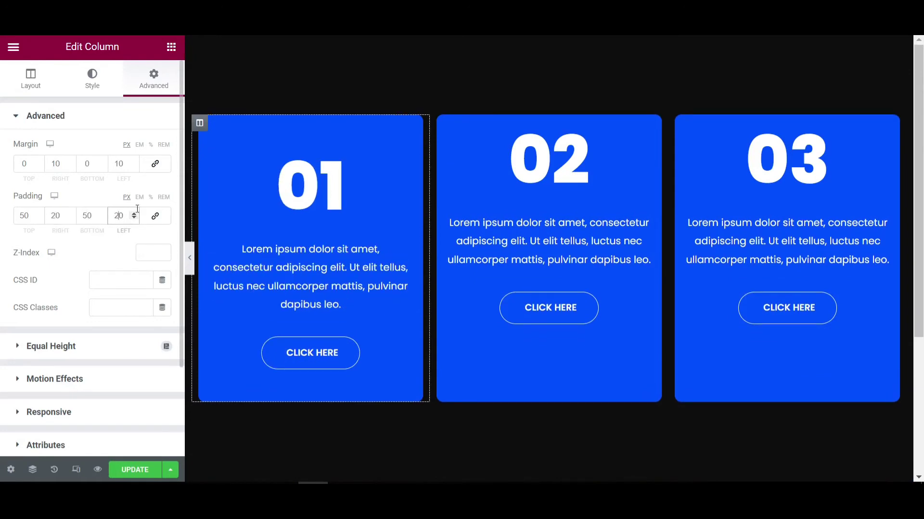
- Correct the column's top and bottom padding to 30 px
left_click(87, 215)
key("BackSpace")
type("3")
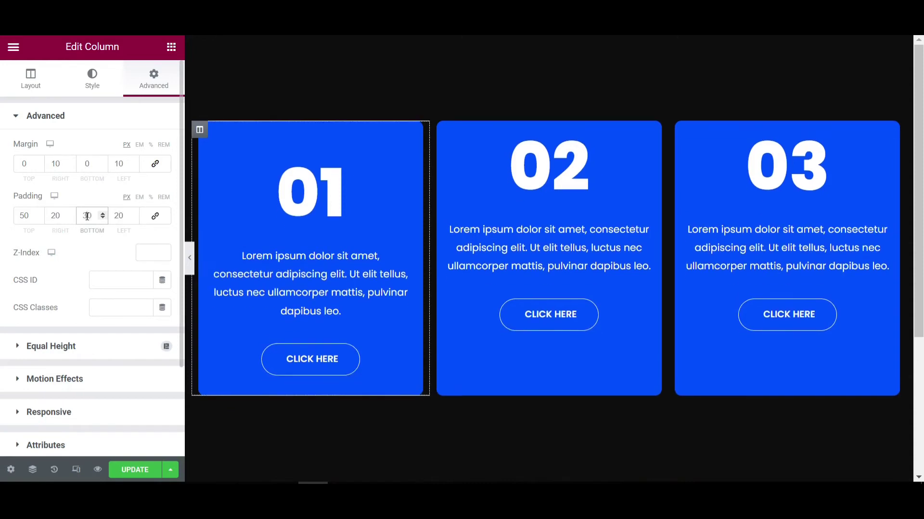
left_click(23, 217)
key("BackSpace")
type("3")
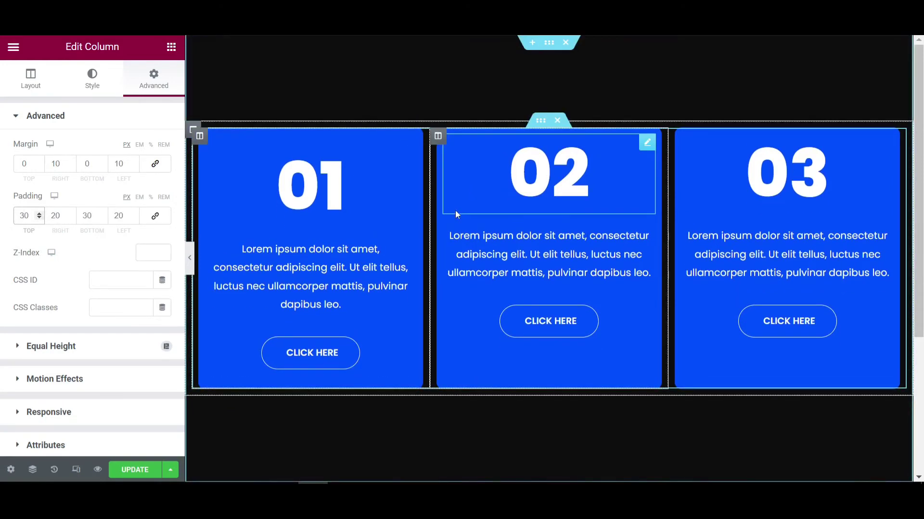
- Copy column 01's style, paste it onto columns 02 and 03, and update the page
right_click(195, 141)
left_click(225, 225)
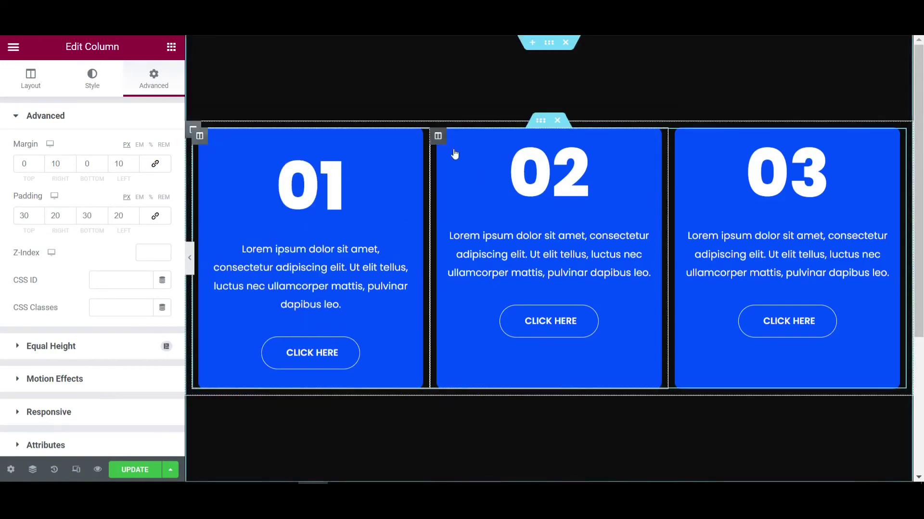
right_click(441, 143)
left_click(477, 272)
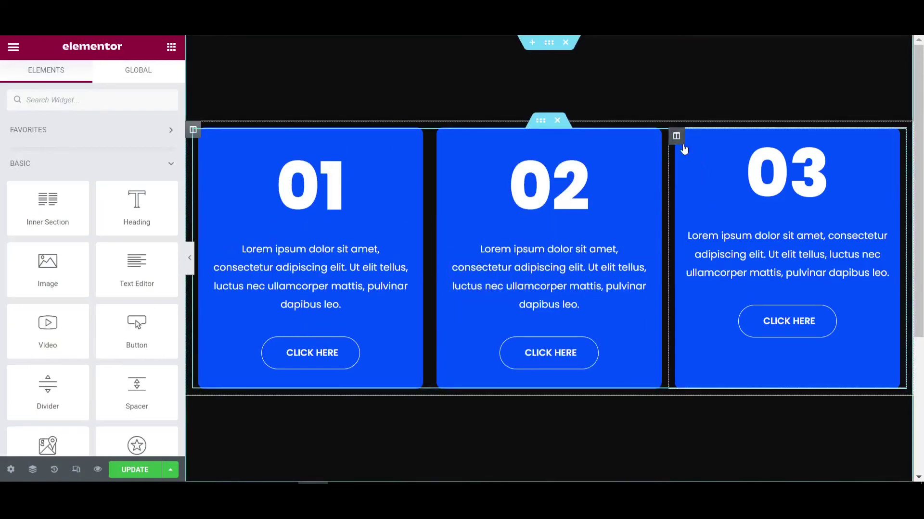
right_click(678, 140)
left_click(724, 264)
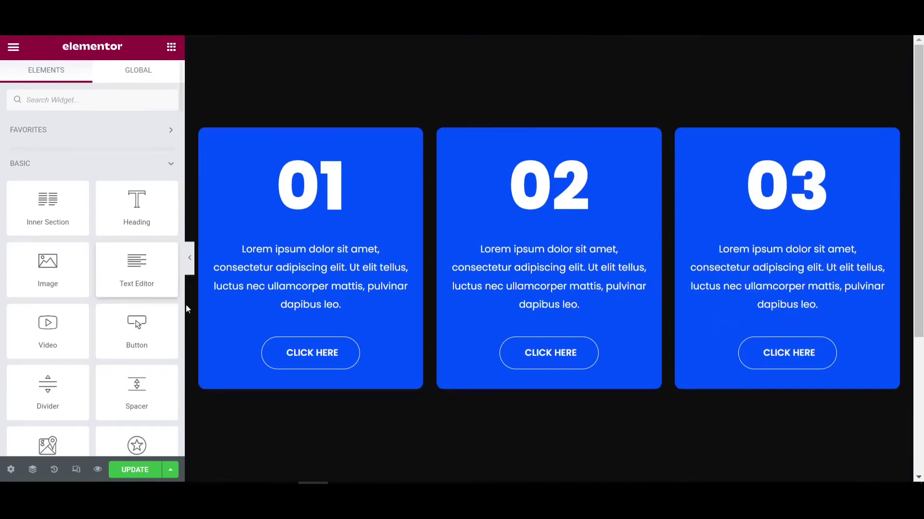
left_click(137, 470)
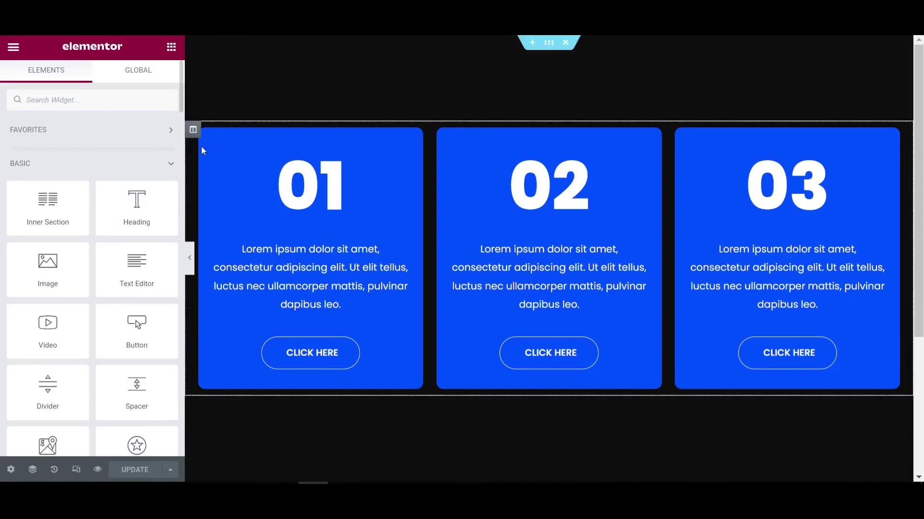
- Select and copy all the hover CSS code from the Notepad notes
key("alt+Tab")
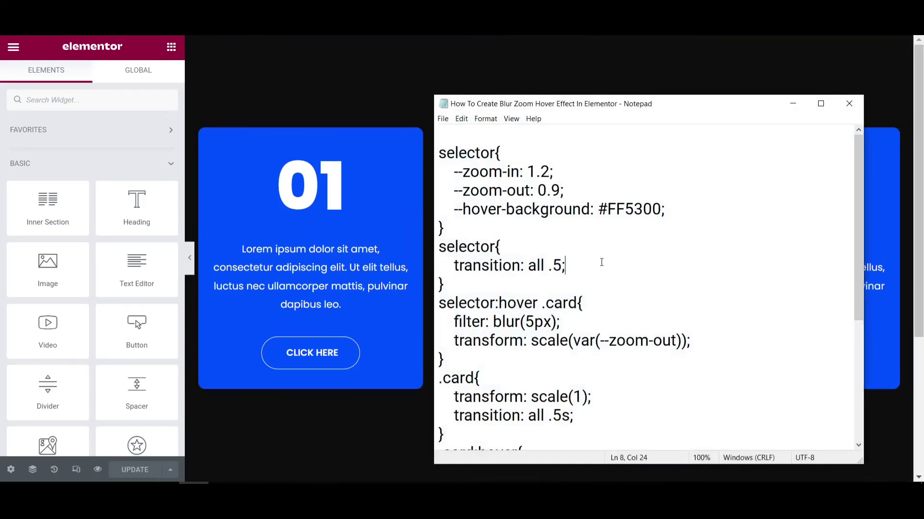
key("ctrl+a")
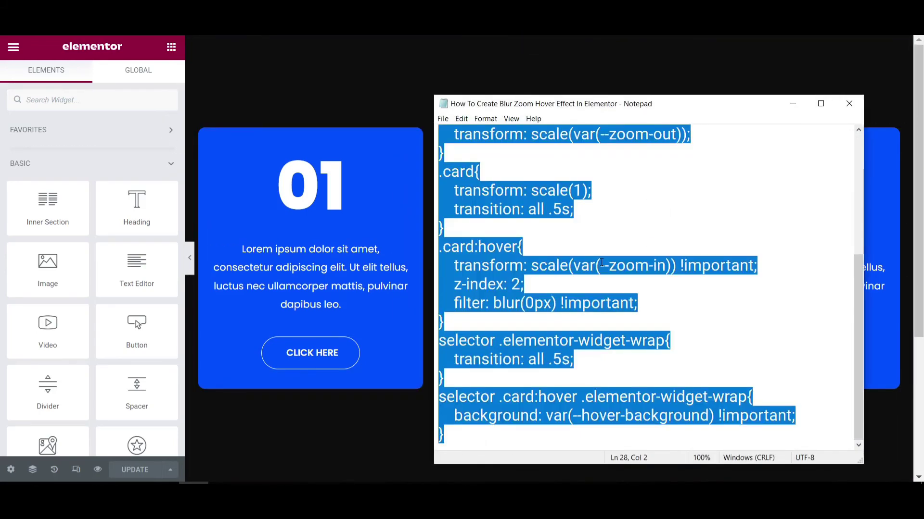
left_click(410, 106)
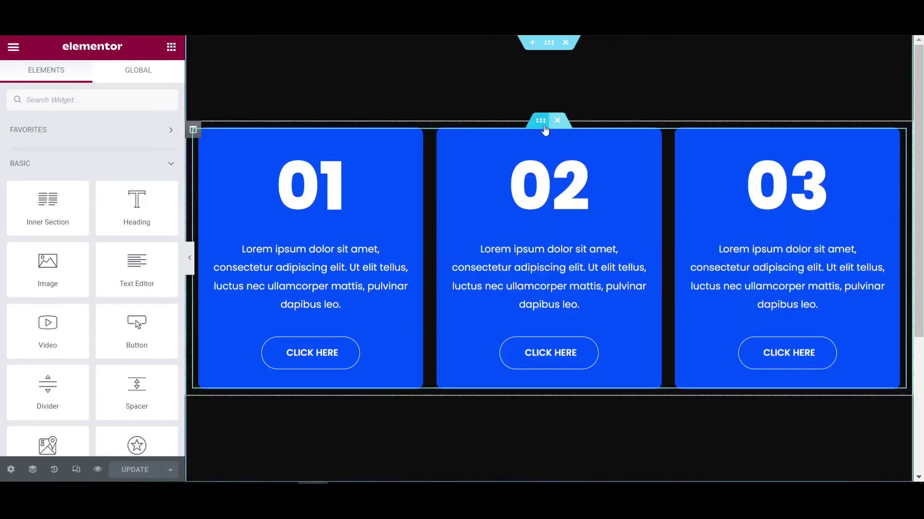
- Enter 'card' in the 01 column's CSS Classes field under Advanced
left_click(543, 126)
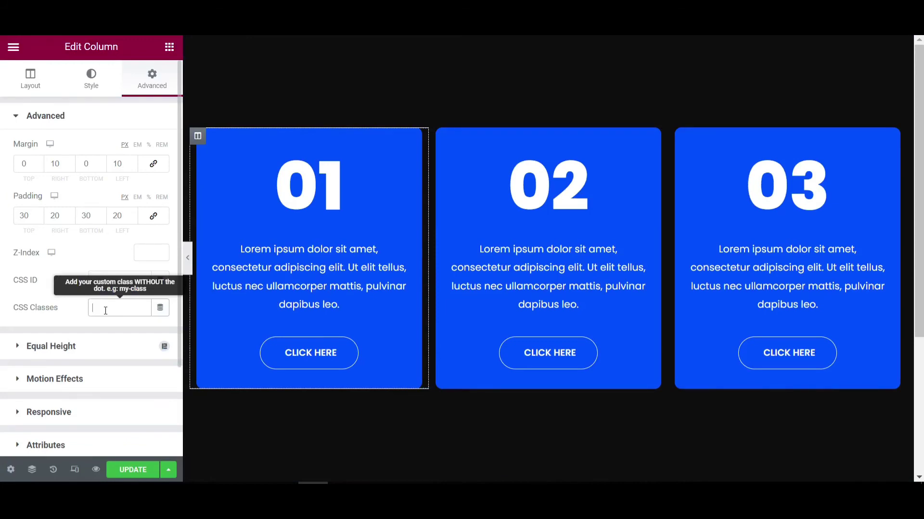
key("ctrl+plus")
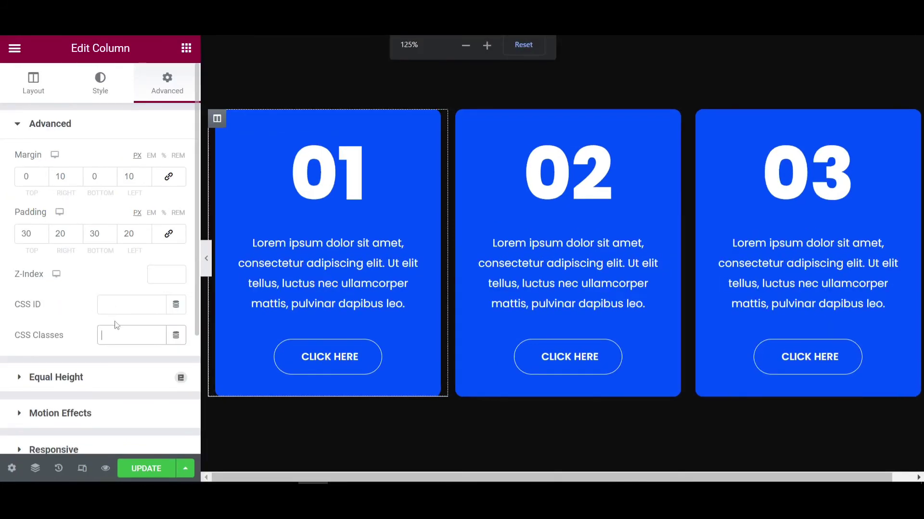
key("ctrl+plus")
key("ctrl+plus")
scroll(142, 313, "down", 5)
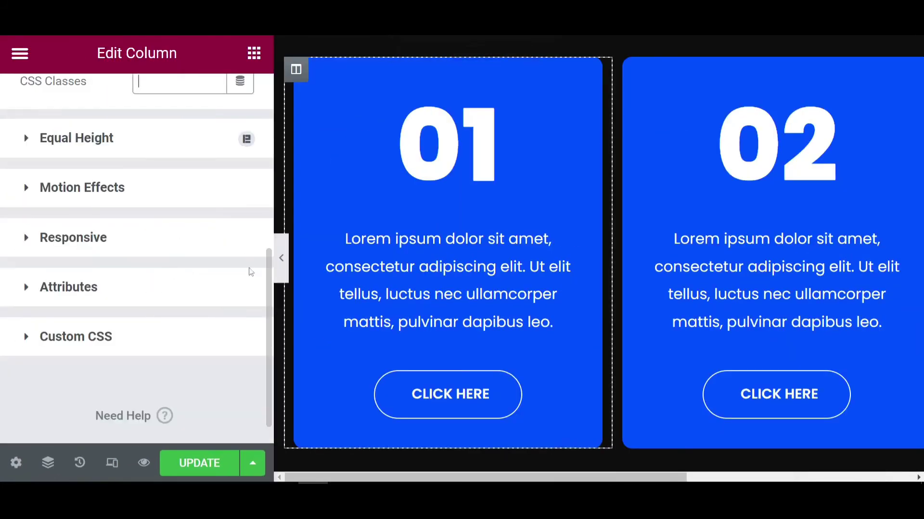
left_click_drag(267, 327, 265, 254)
left_click(176, 240)
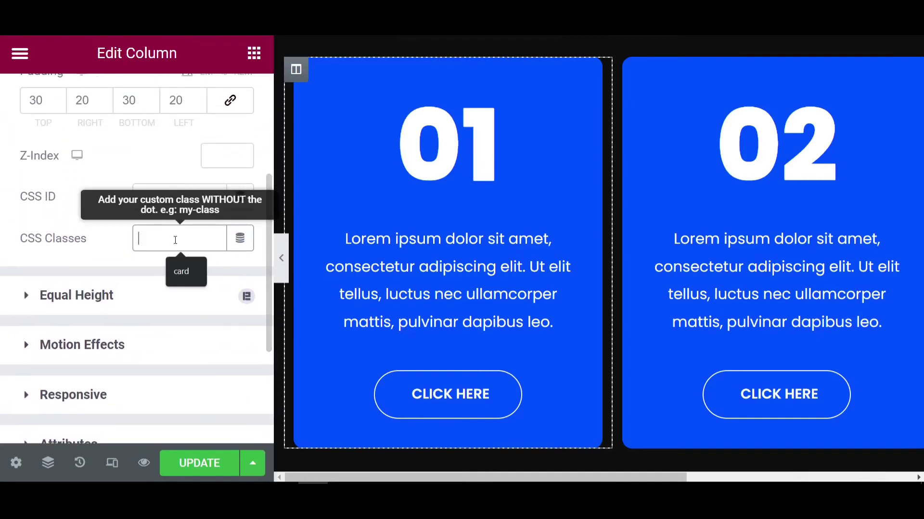
left_click(174, 269)
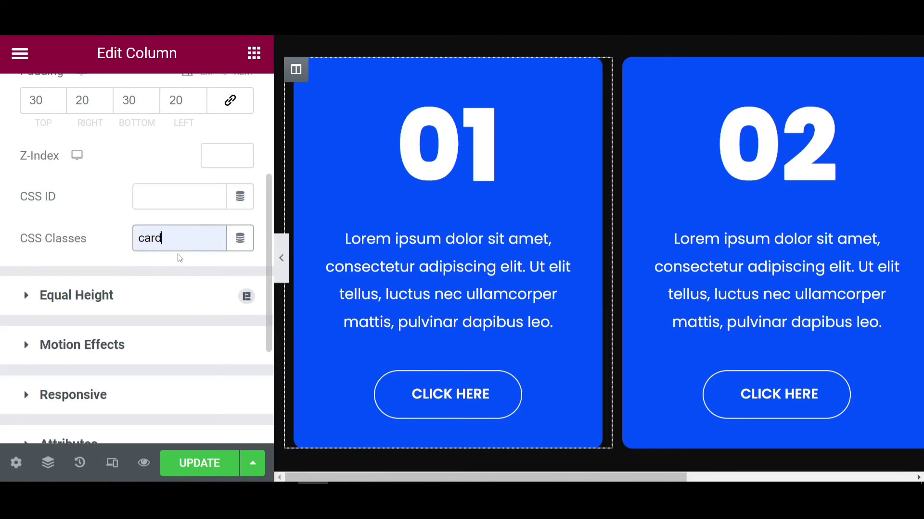
key("ctrl+minus")
key("ctrl+minus")
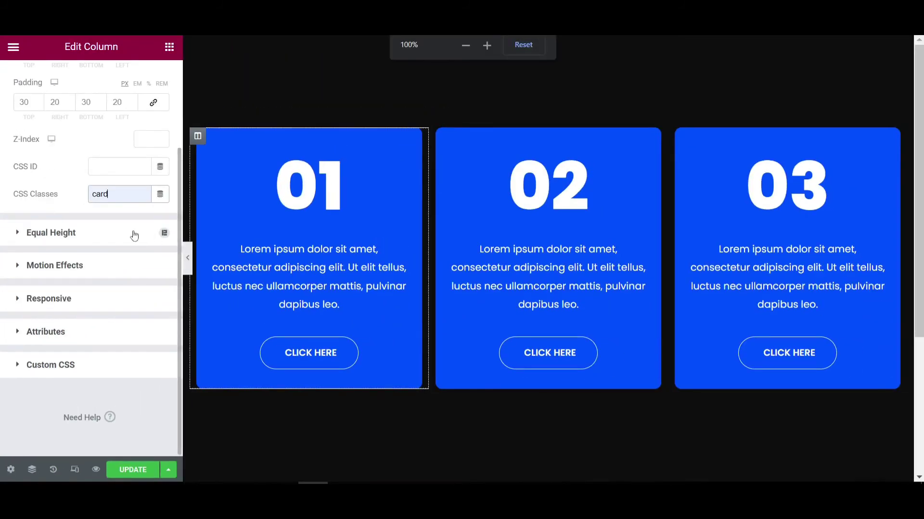
double_click(106, 194)
left_click(97, 432)
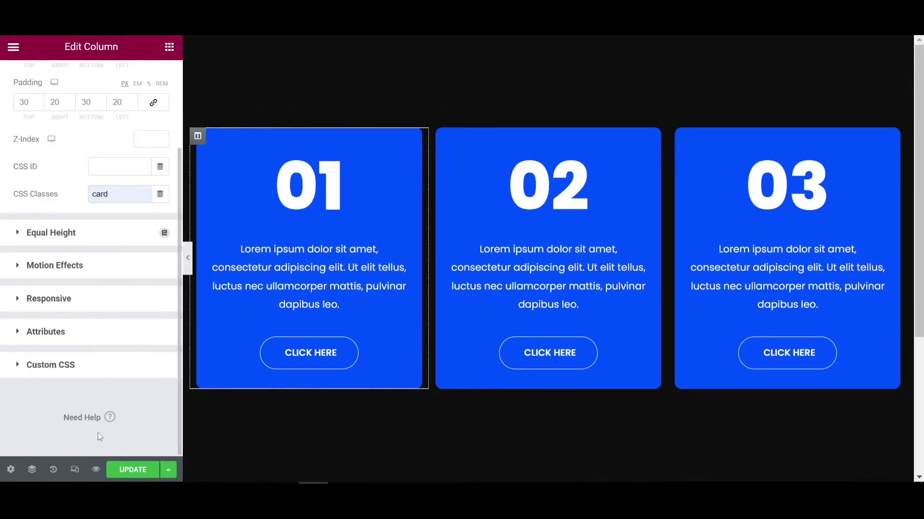
- Give columns 02 and 03 the CSS class 'card' and update the page
left_click(437, 136)
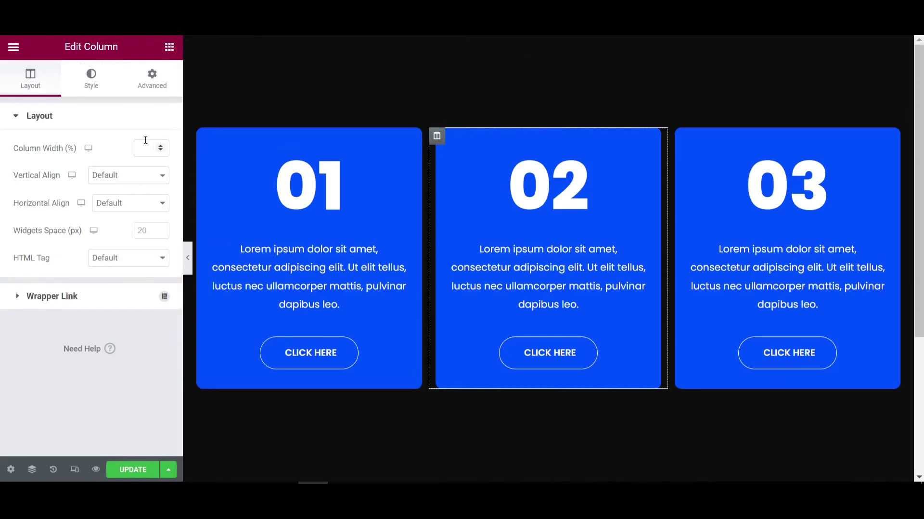
left_click(153, 82)
left_click(102, 308)
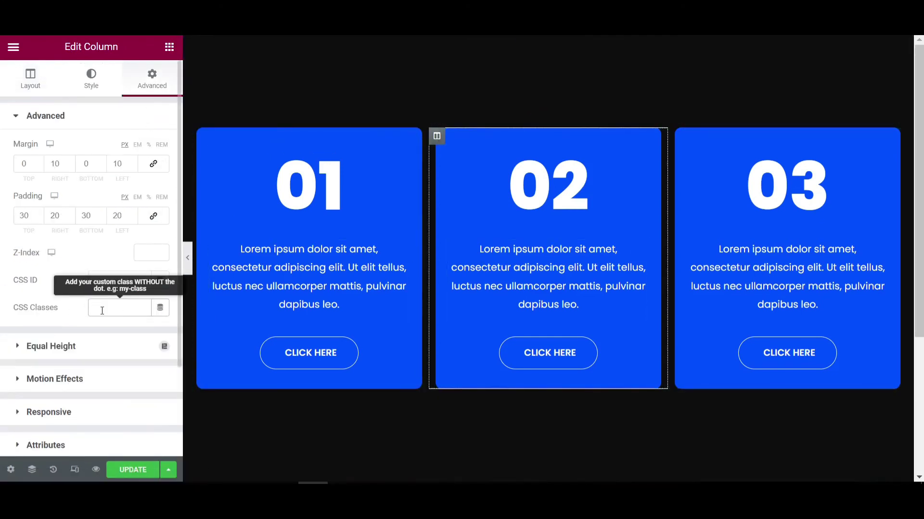
type("card")
left_click(676, 136)
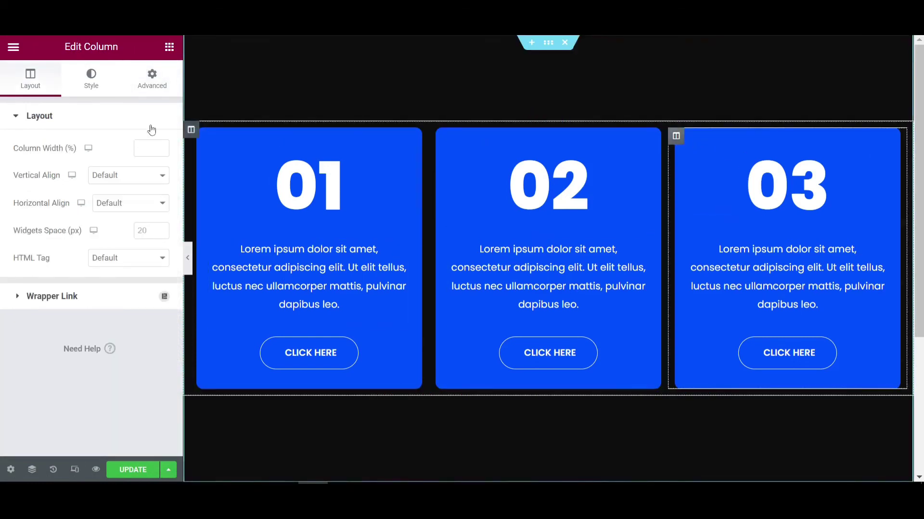
left_click(166, 86)
scroll(106, 290, "down", 2)
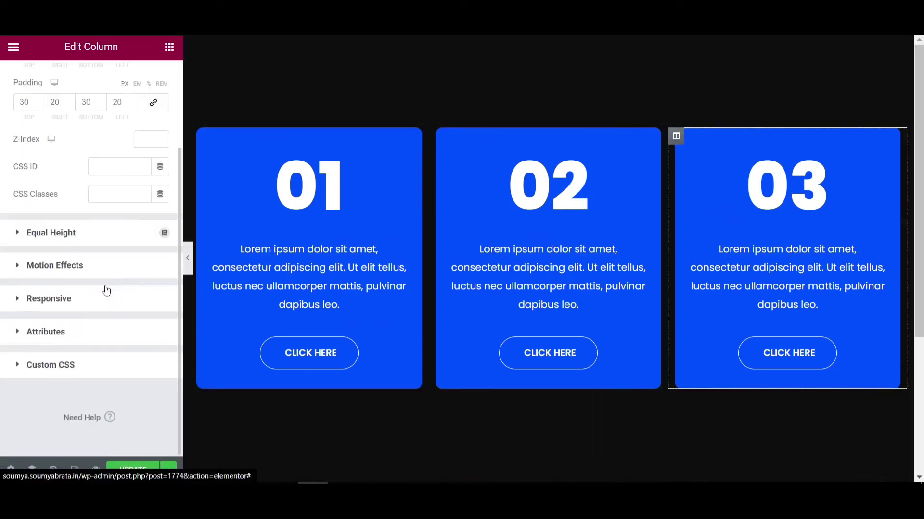
left_click(117, 192)
type("card")
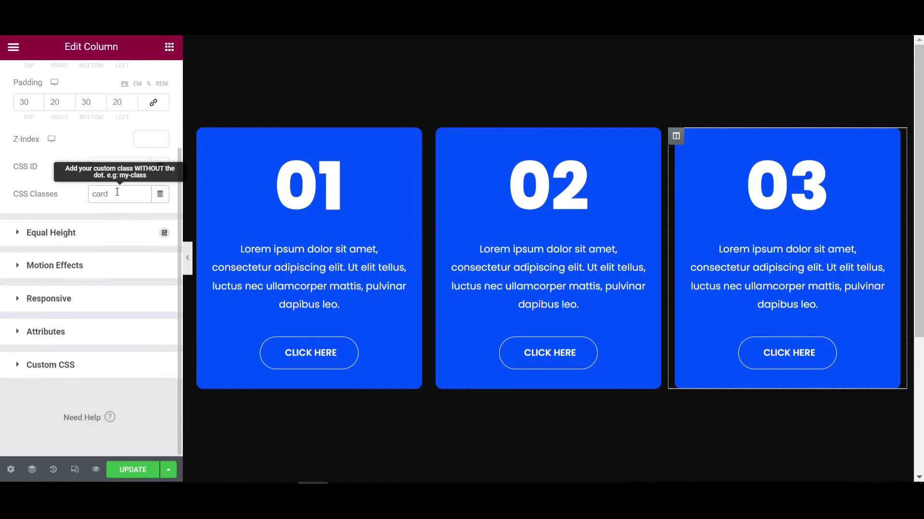
left_click(126, 470)
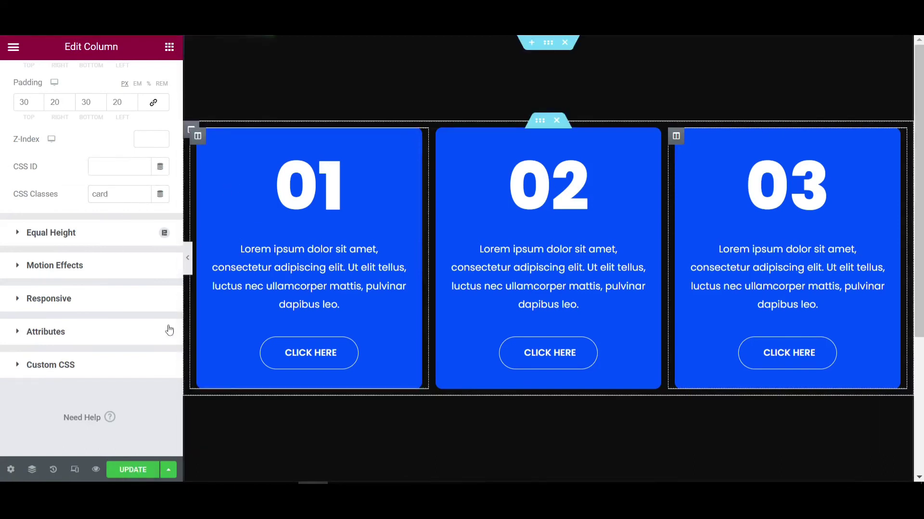
- Select and copy all the hover CSS from Notepad again
key("alt+Tab")
left_click(501, 285)
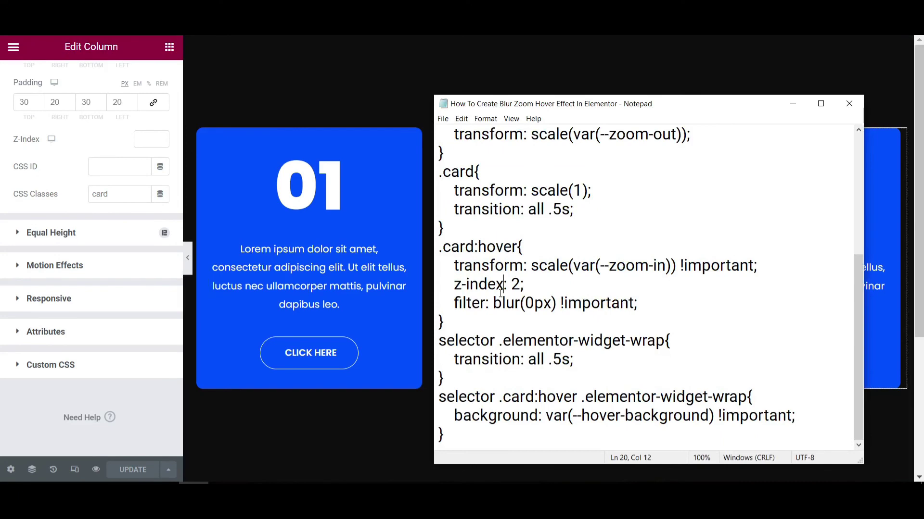
key("ctrl+a")
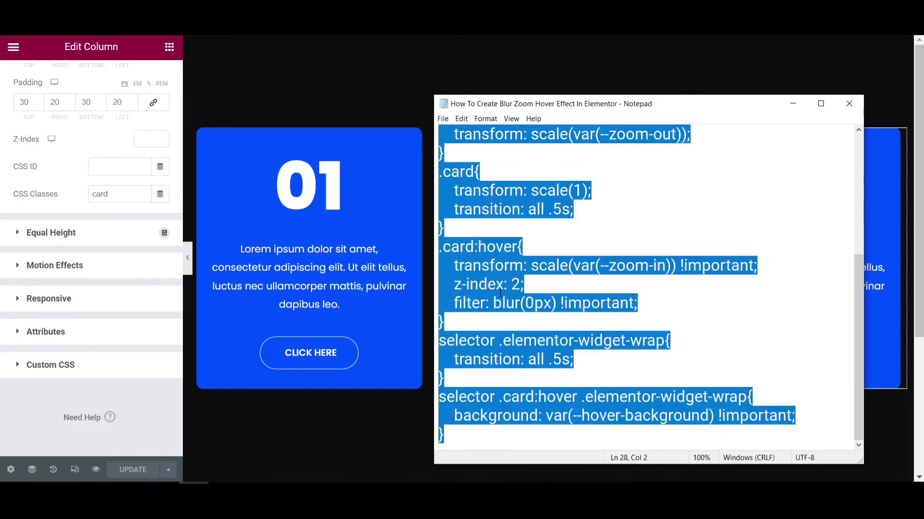
left_click(45, 405)
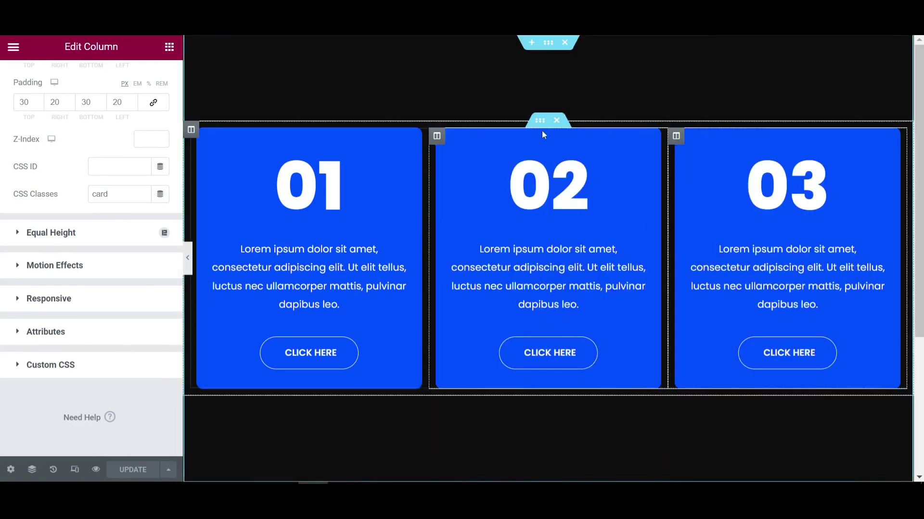
- Paste the blur-zoom hover CSS into the inner section's Custom CSS, update, and collapse the panel
left_click(540, 125)
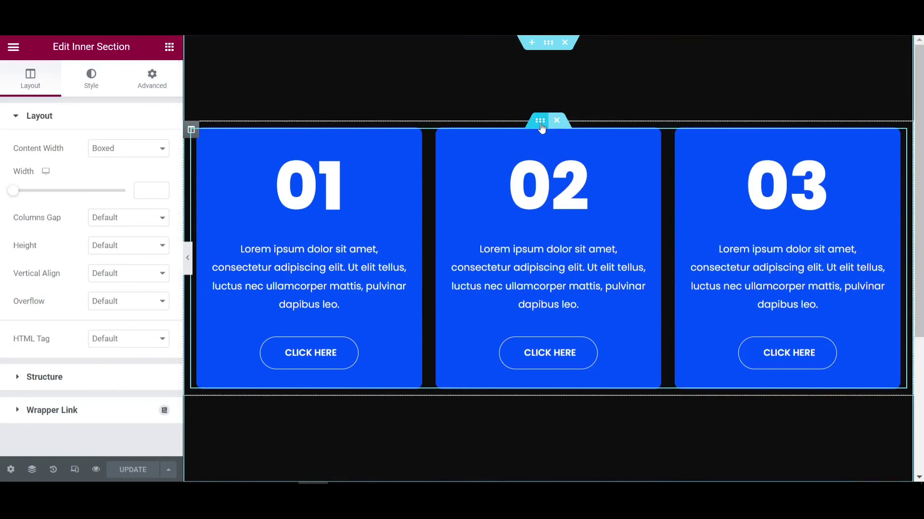
left_click(152, 79)
scroll(97, 317, "down", 3)
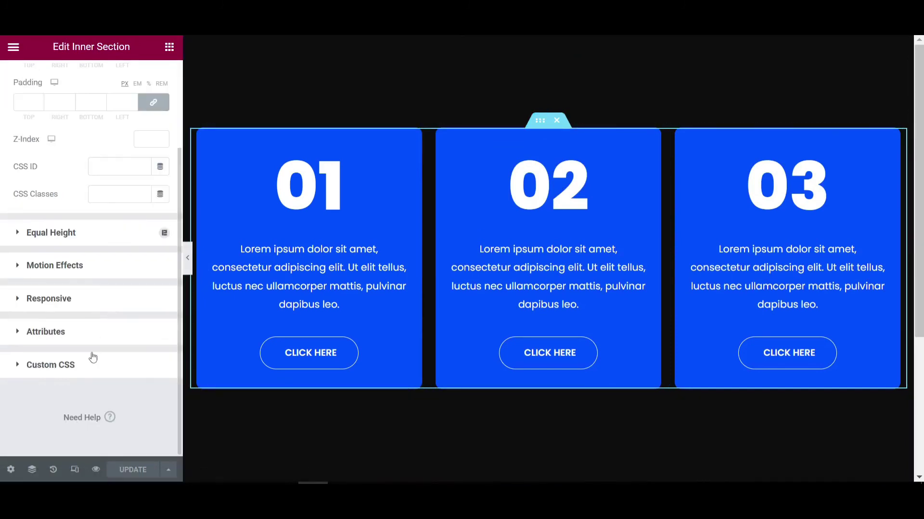
left_click(91, 359)
scroll(92, 246, "down", 3)
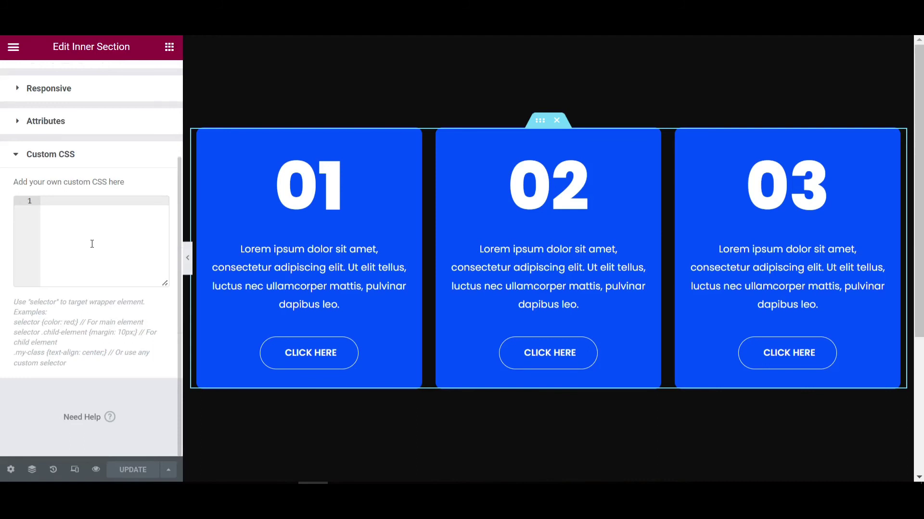
key("ctrl+v")
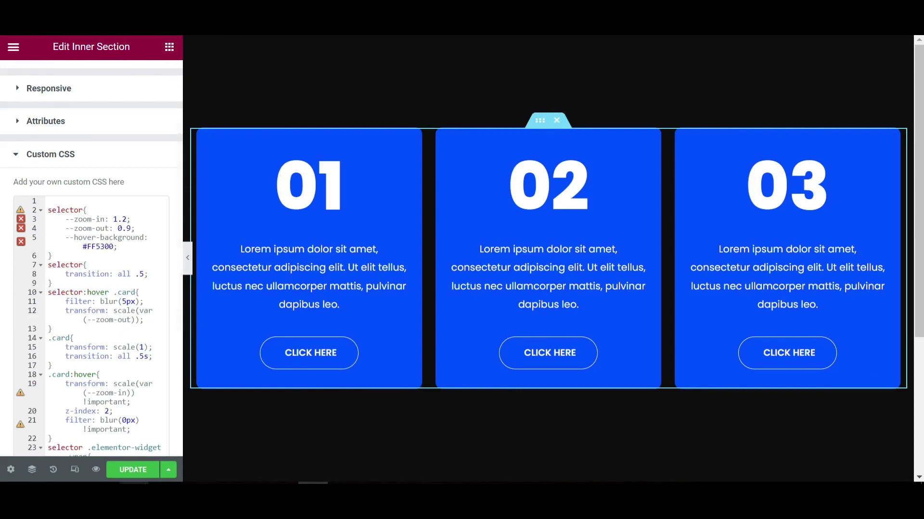
left_click(145, 472)
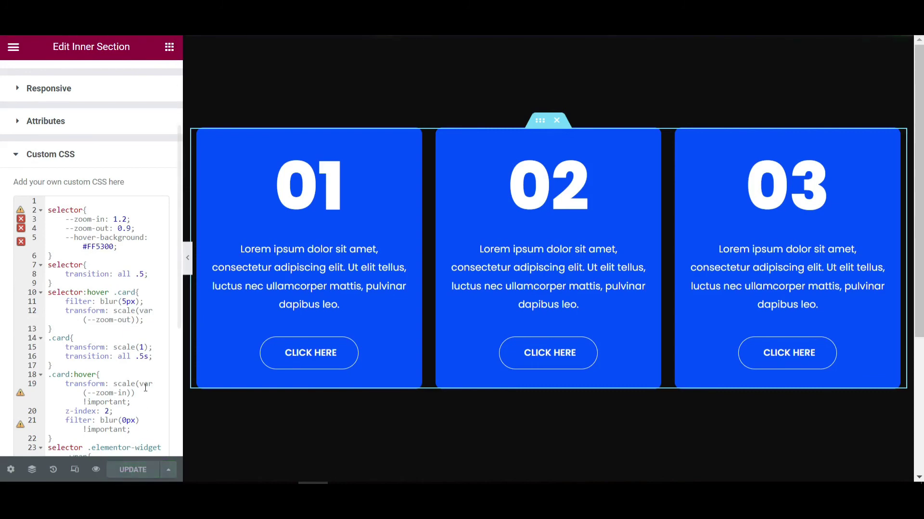
left_click(188, 260)
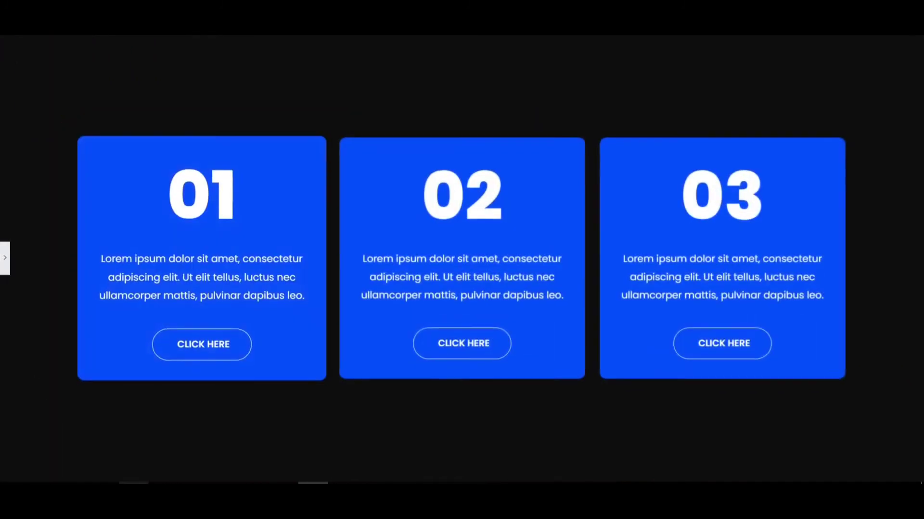